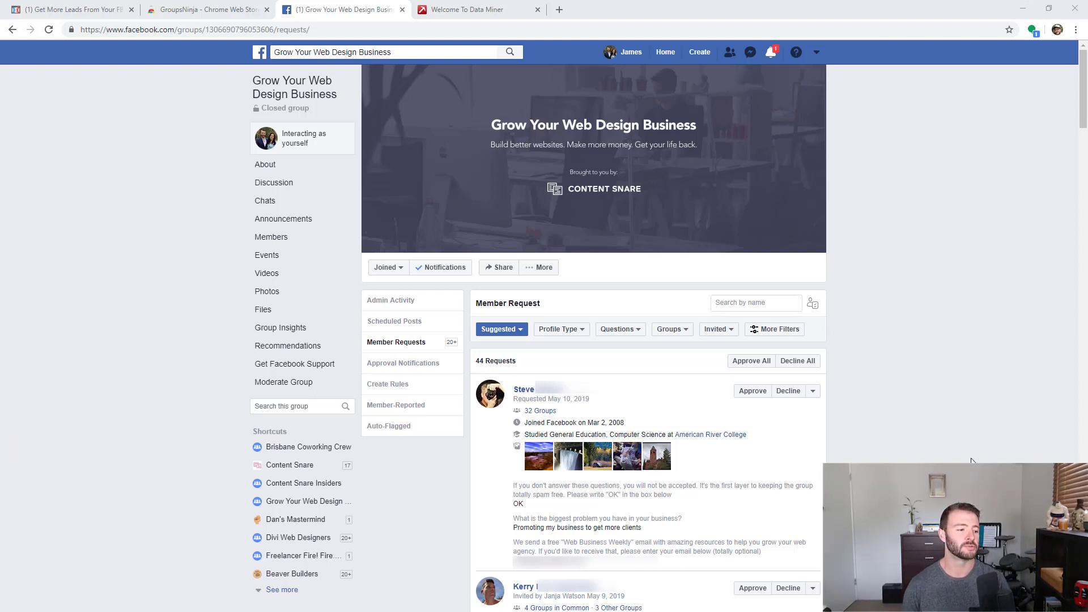
# - Show all hidden browser extensions and open the Data Miner Help Guides page in a new tab
pyautogui.scroll(-5, 927, 415)
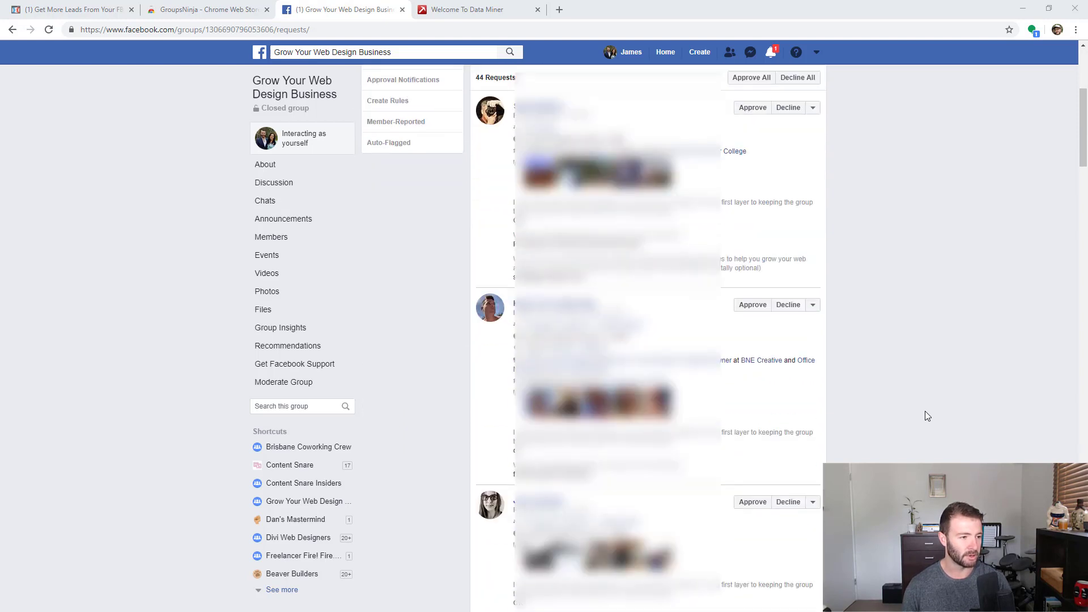
pyautogui.scroll(1, 927, 416)
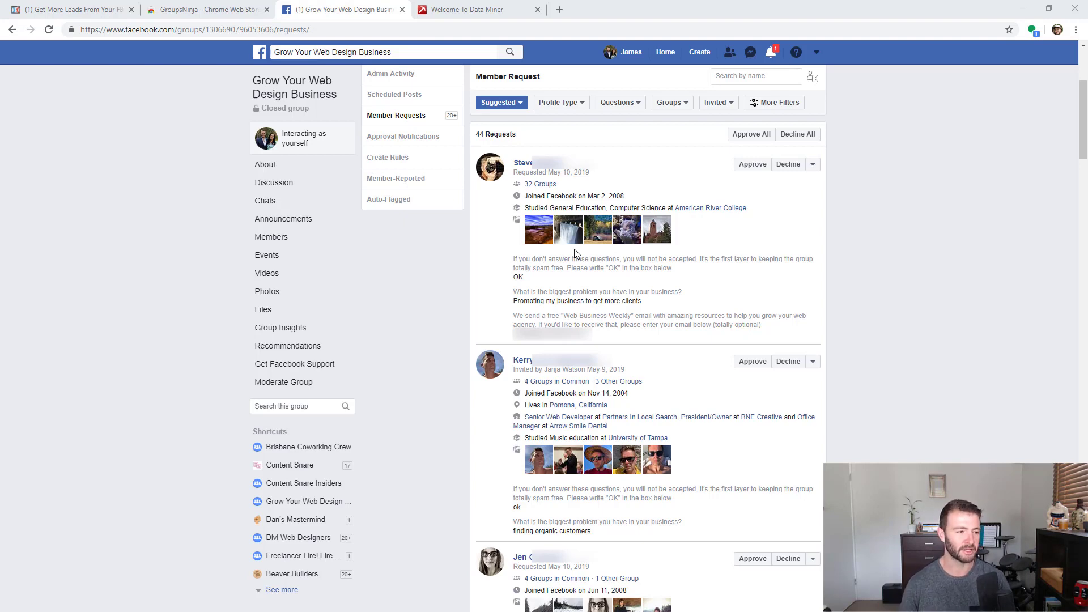
pyautogui.scroll(2, 782, 240)
pyautogui.scroll(3, 781, 240)
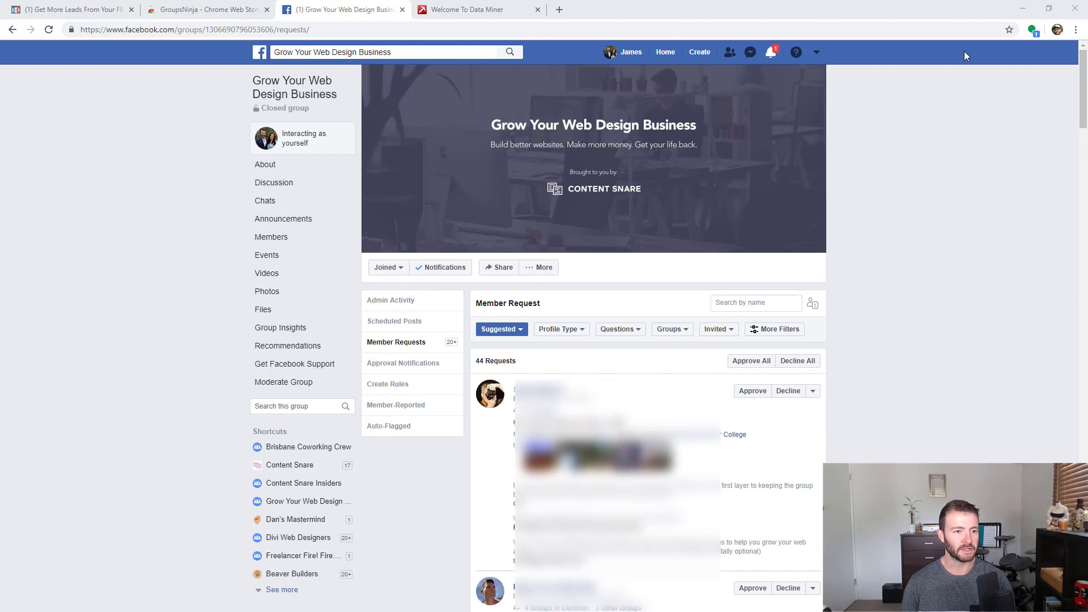
pyautogui.moveTo(1017, 33); pyautogui.dragTo(610, 23)
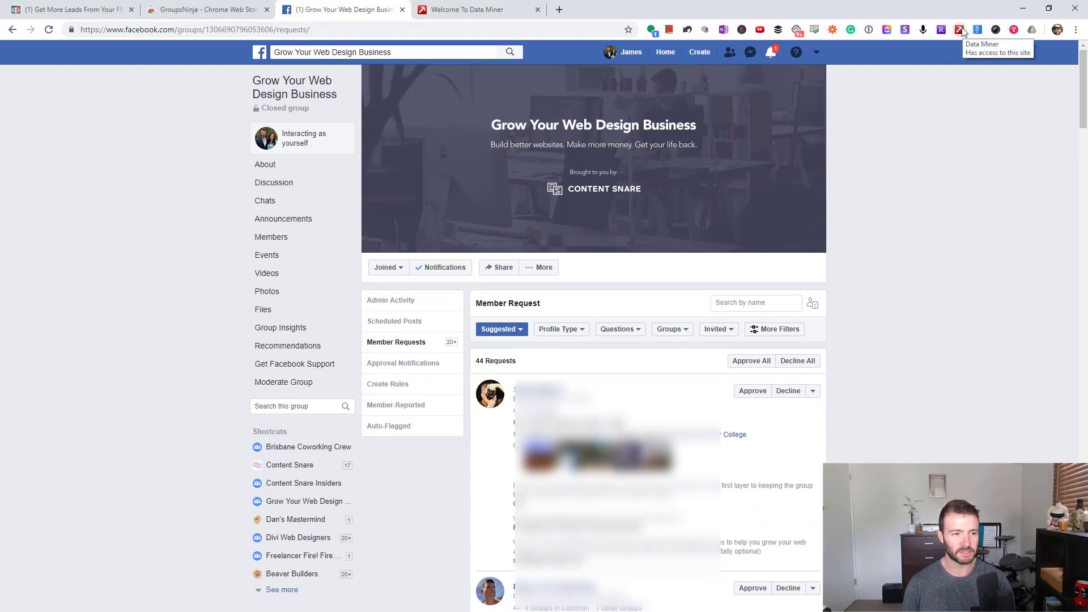
pyautogui.click(513, 9)
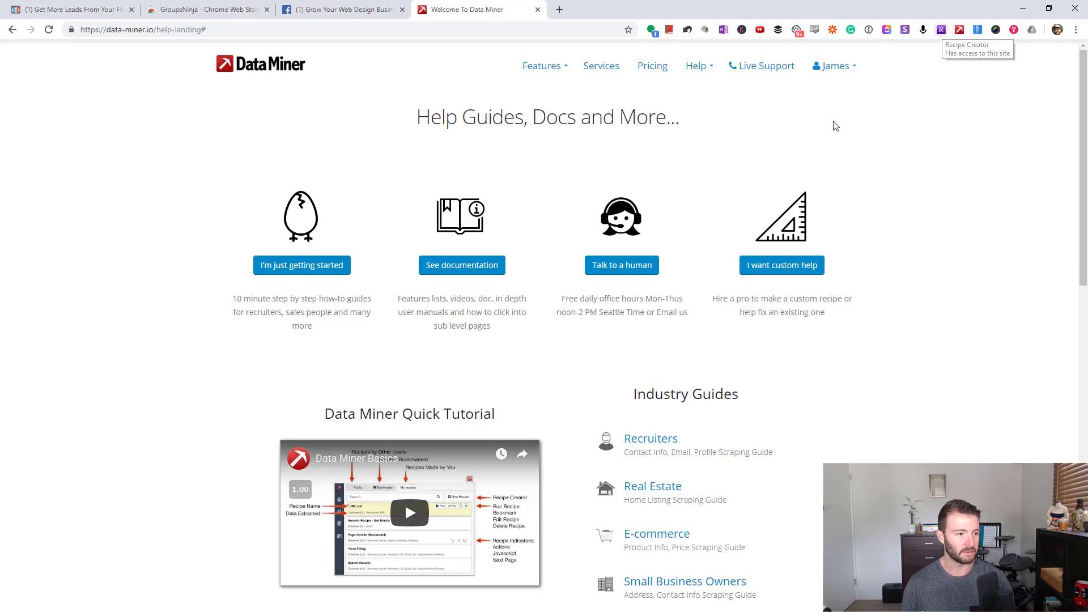
pyautogui.scroll(-7, 813, 140)
pyautogui.scroll(7, 813, 140)
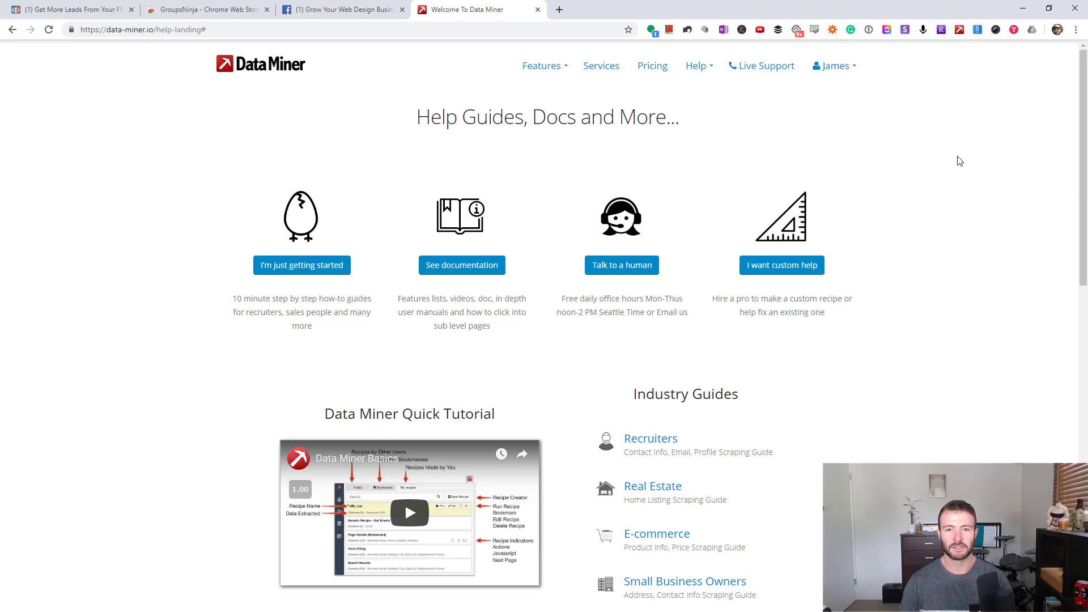
# - Return to the Facebook group's member requests tab and start a new Data Miner recipe
pyautogui.click(344, 13)
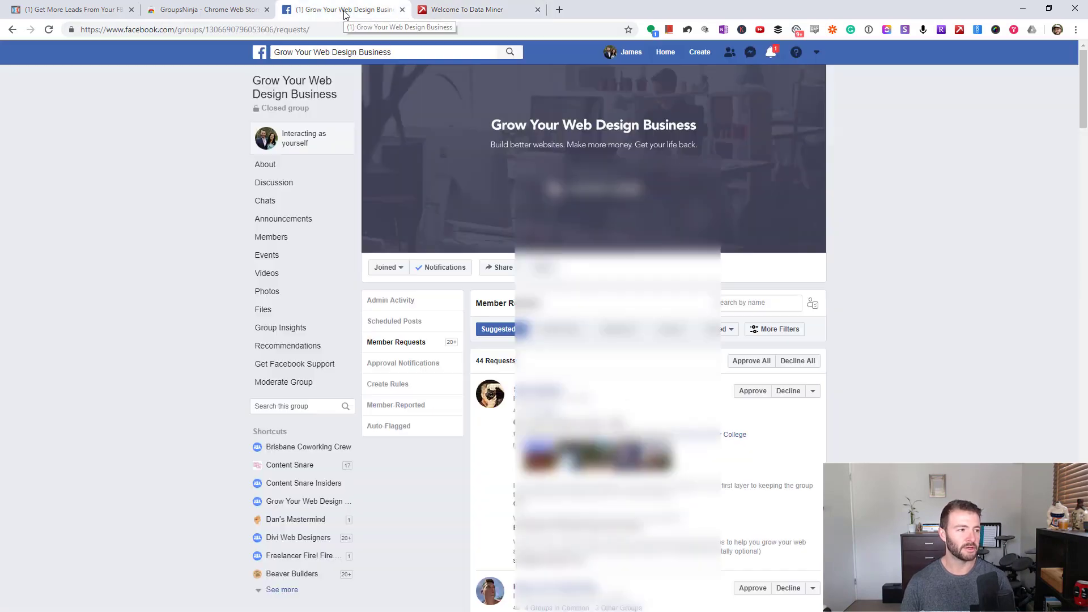
pyautogui.scroll(-4, 979, 203)
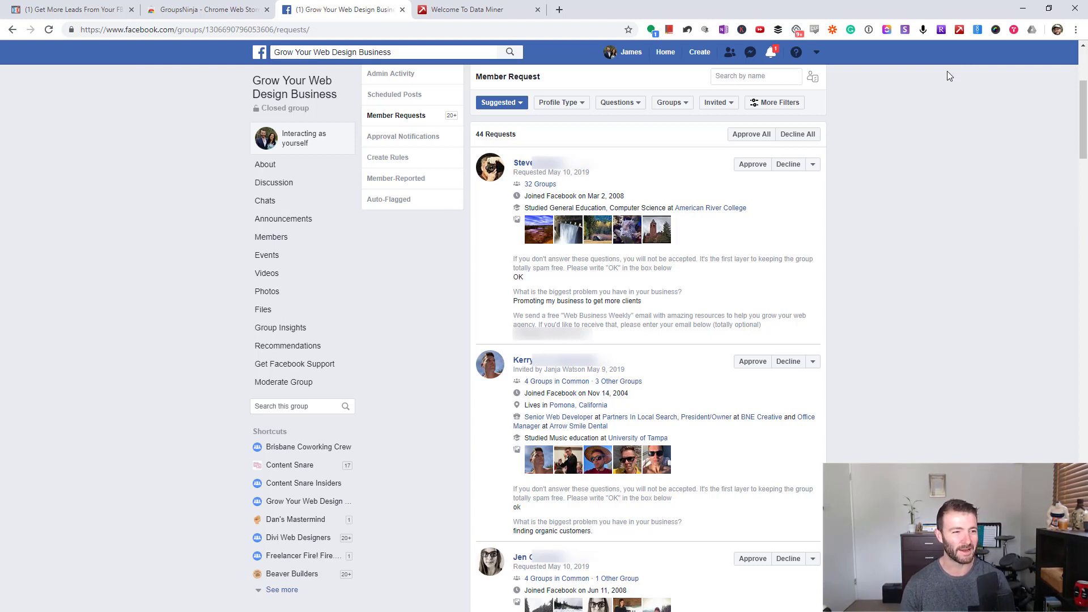
pyautogui.click(941, 29)
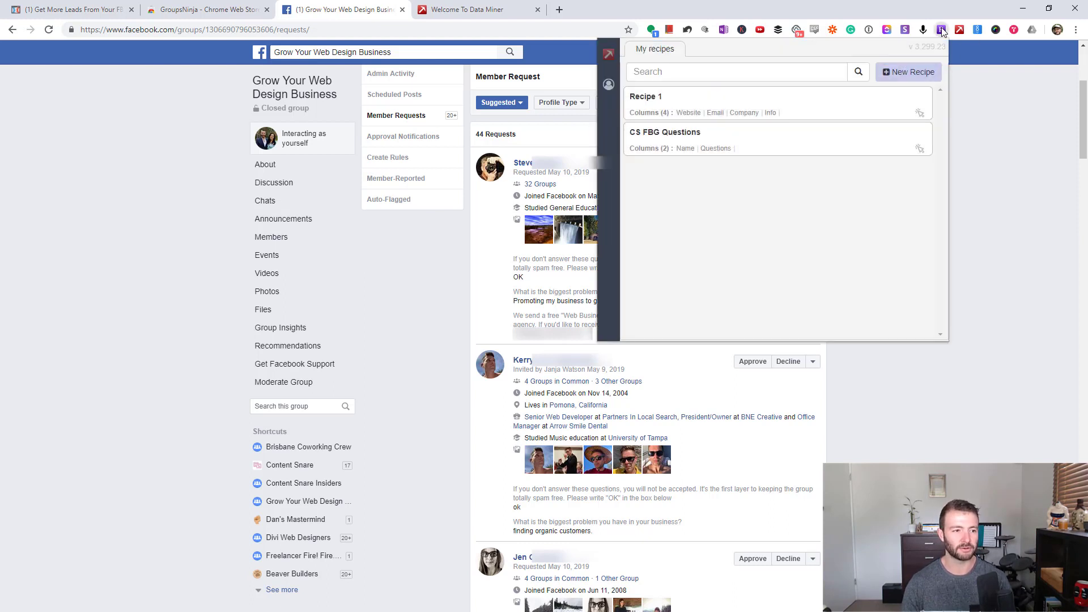
pyautogui.click(909, 75)
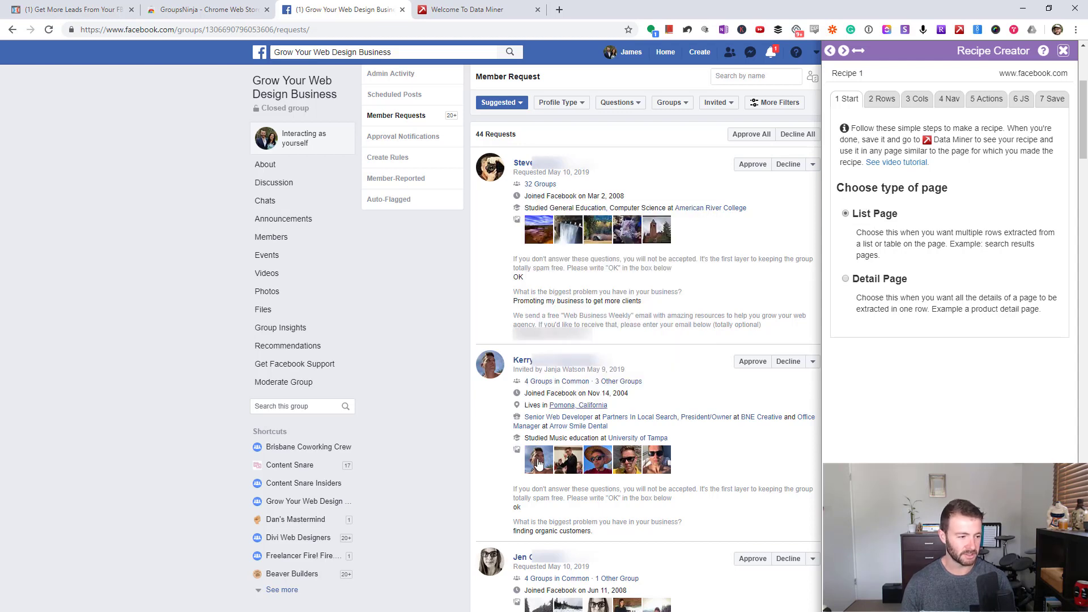
# - Advance the Recipe Creator to the Rows step and launch the element finder for a row
pyautogui.click(880, 100)
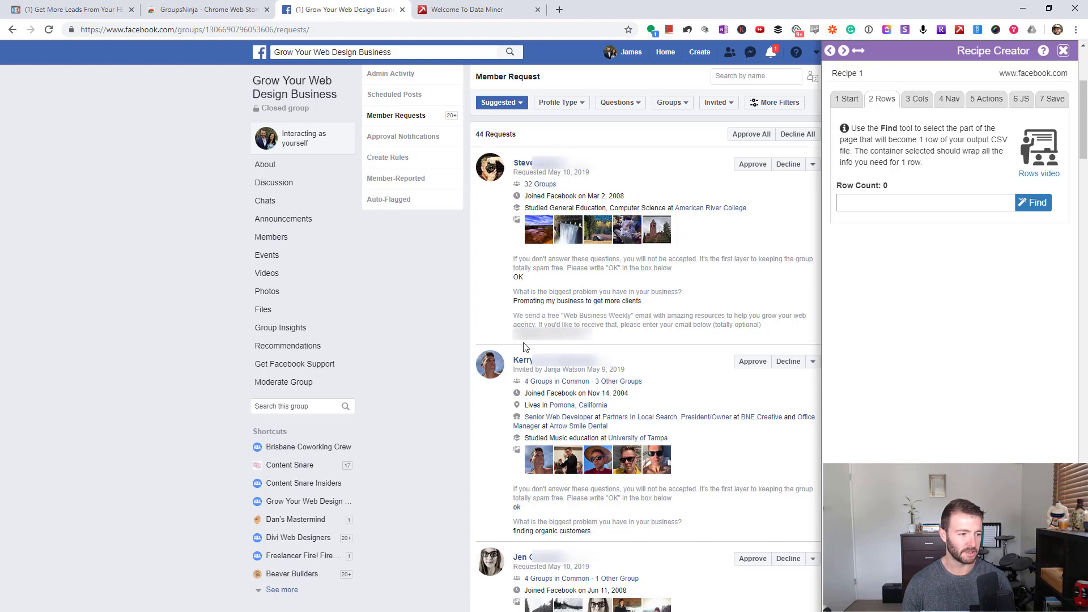
pyautogui.click(1033, 202)
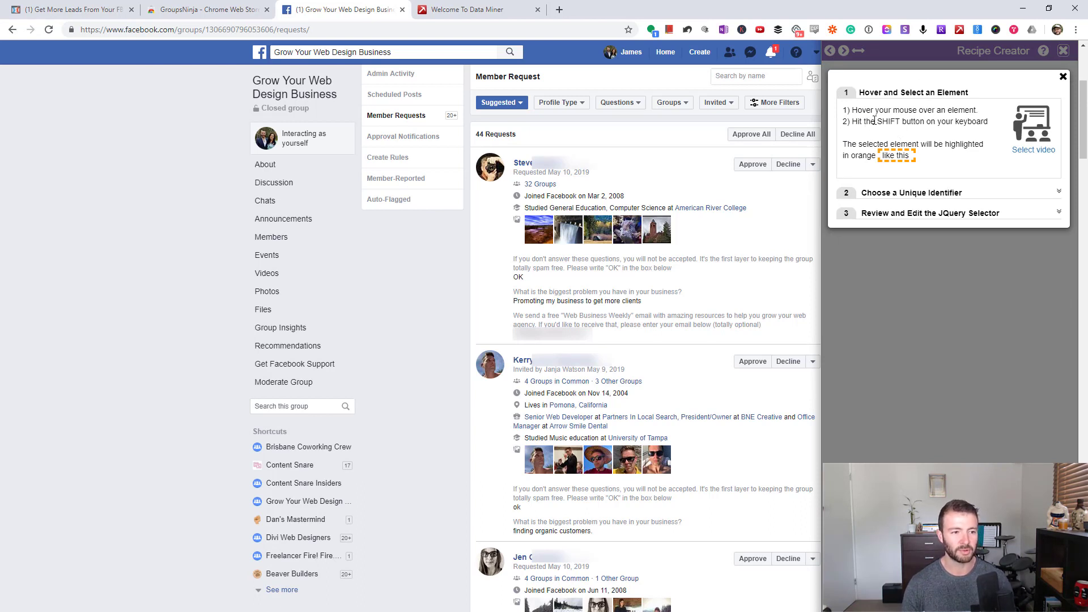
pyautogui.click(962, 194)
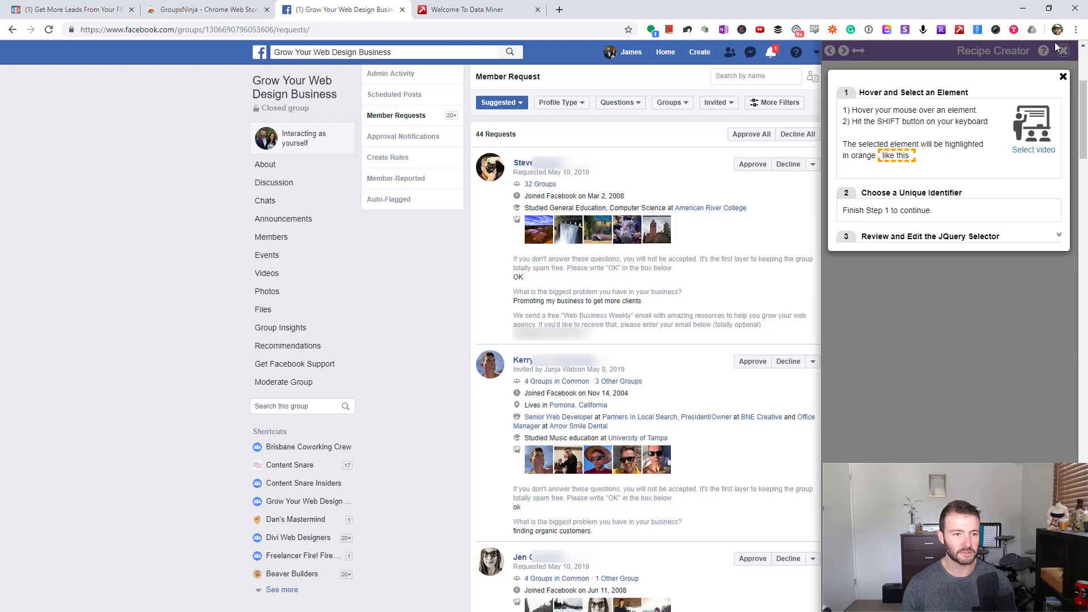
pyautogui.click(1061, 76)
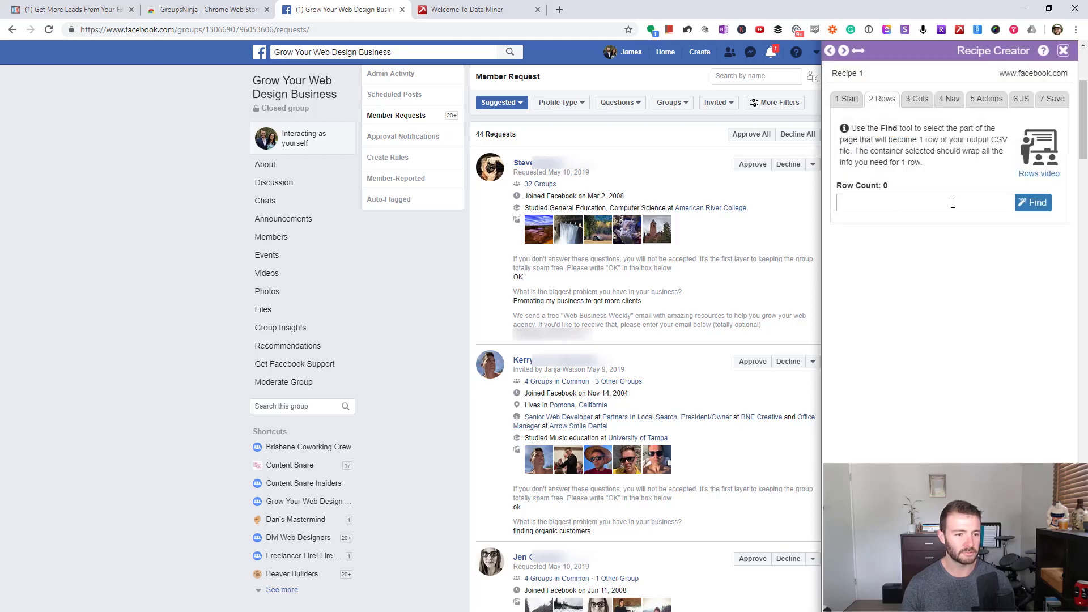
pyautogui.click(1029, 203)
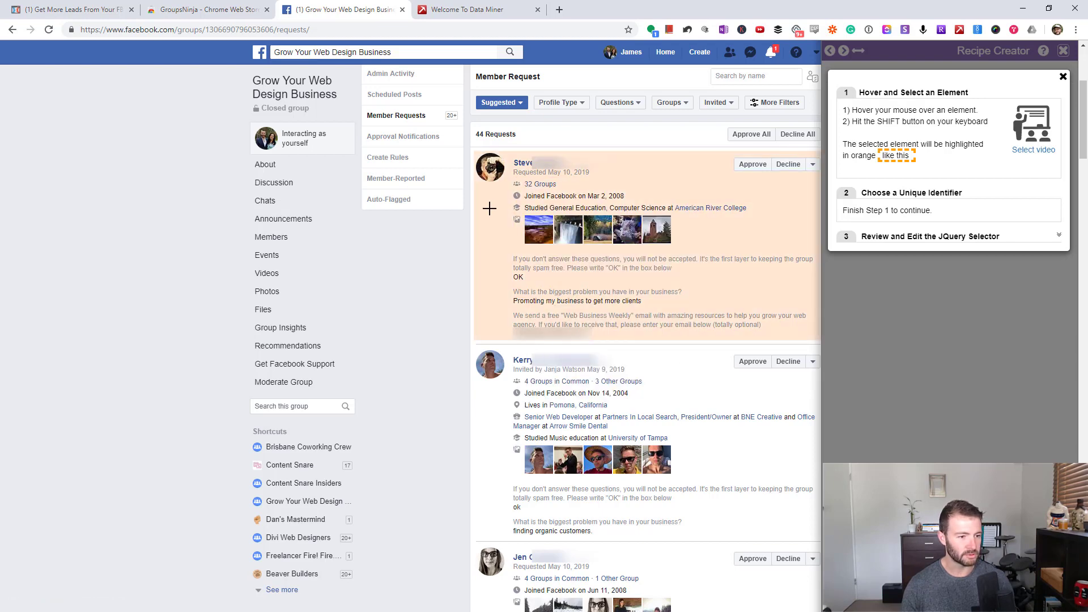
# - Pick the first member request as the row element, discarding the too-broad div selector
pyautogui.press('shift')
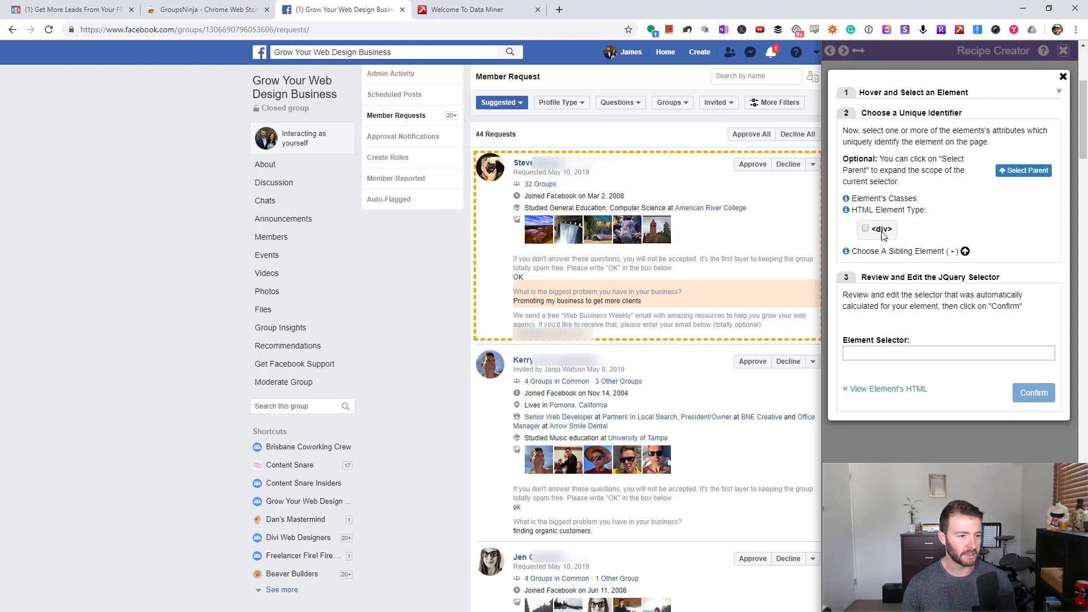
pyautogui.moveTo(893, 232); pyautogui.dragTo(879, 233)
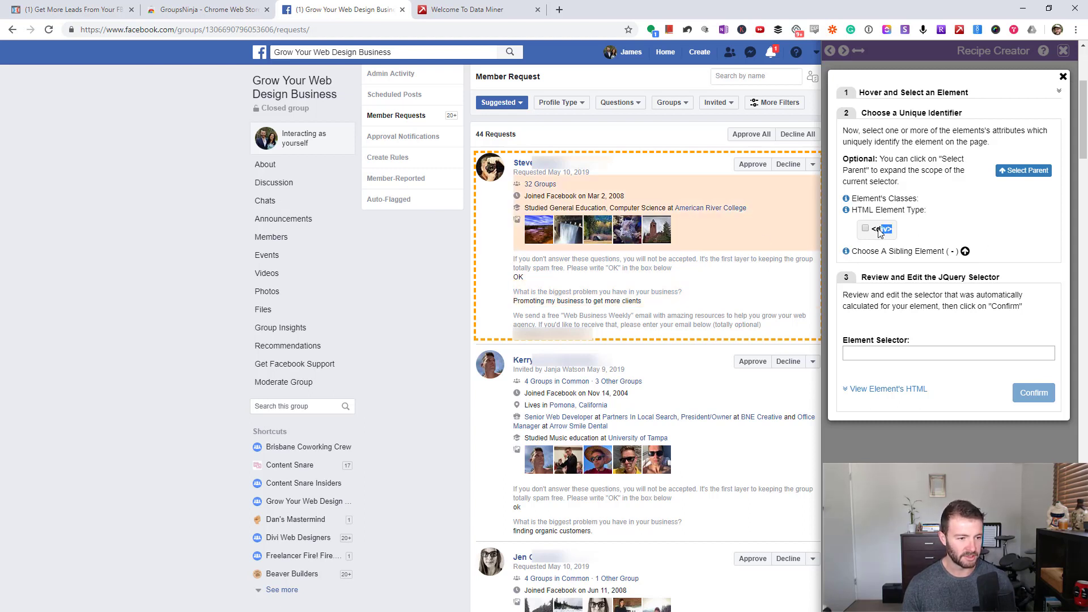
pyautogui.click(969, 216)
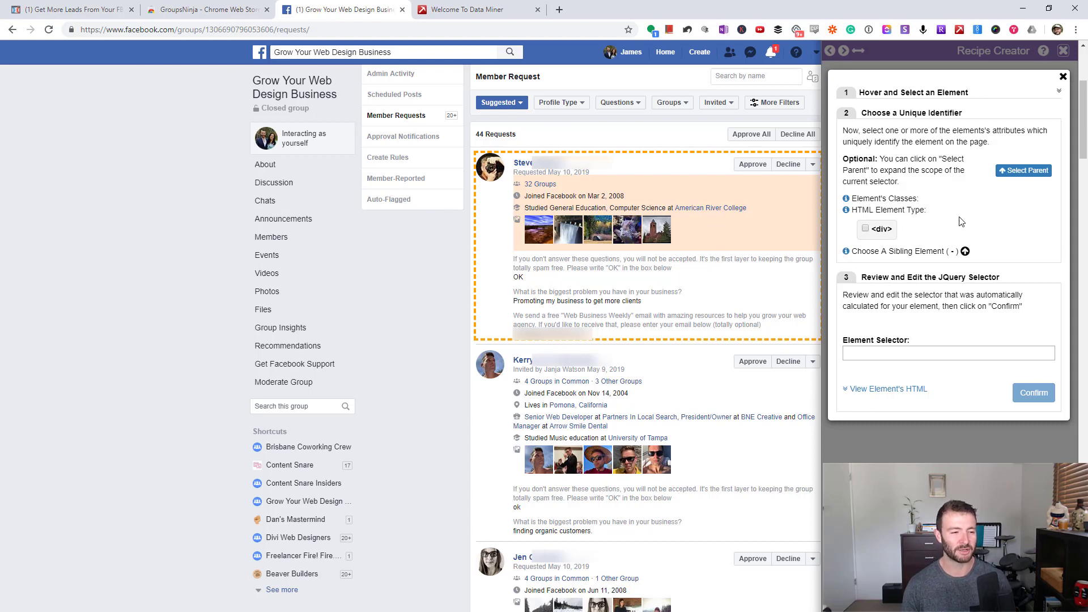
pyautogui.click(865, 229)
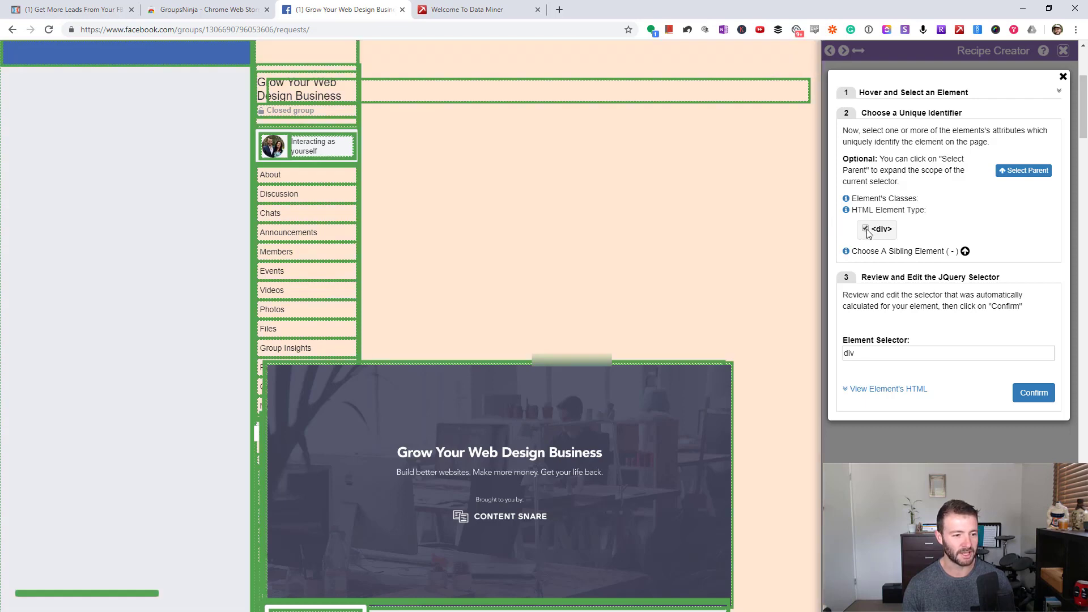
pyautogui.click(866, 229)
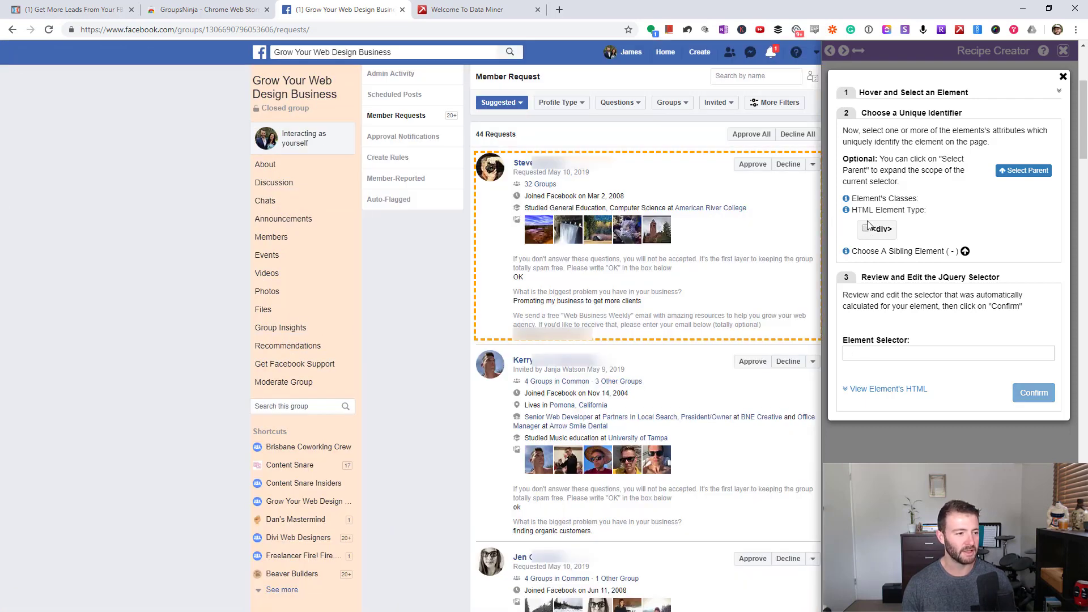
# - Copy the _42ef class from the HTML into the selector as ._42ef and check the matched request cards
pyautogui.click(899, 389)
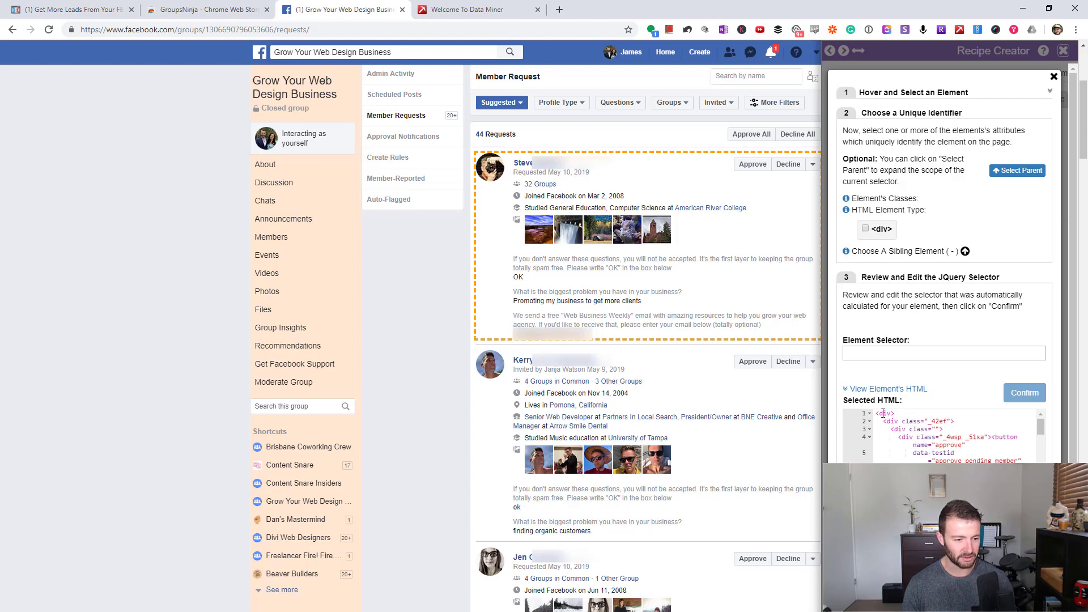
pyautogui.doubleClick(936, 422)
pyautogui.hotkey('ctrl', 'c')
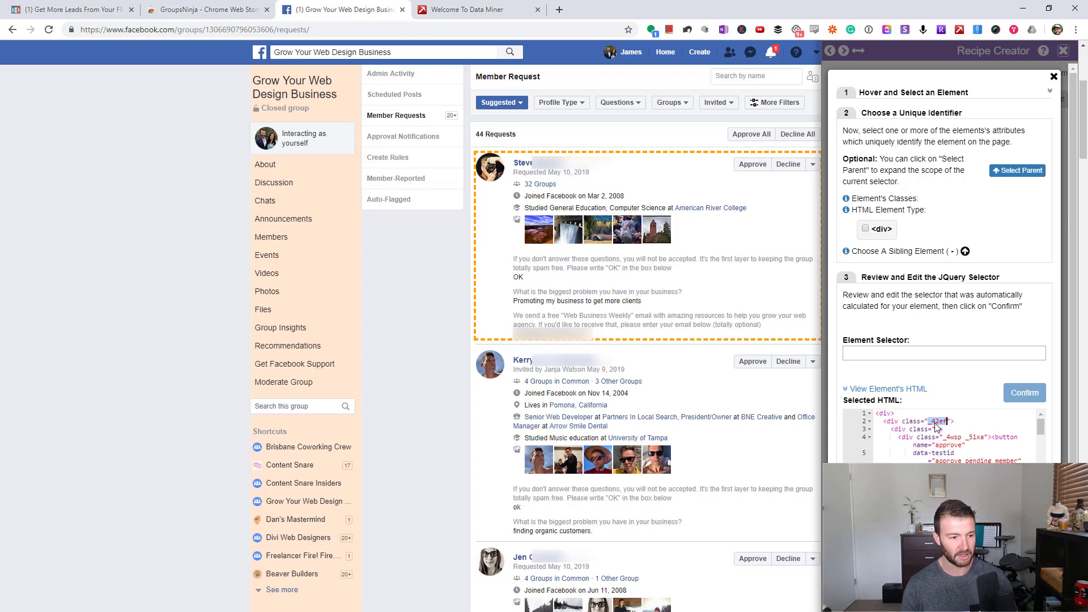
pyautogui.click(912, 359)
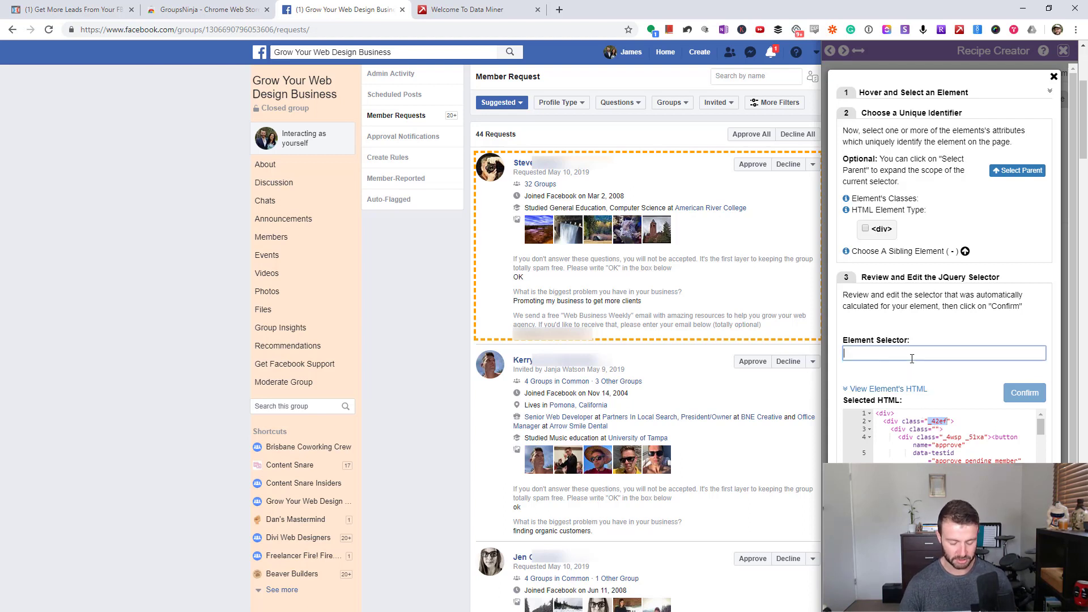
pyautogui.write('.')
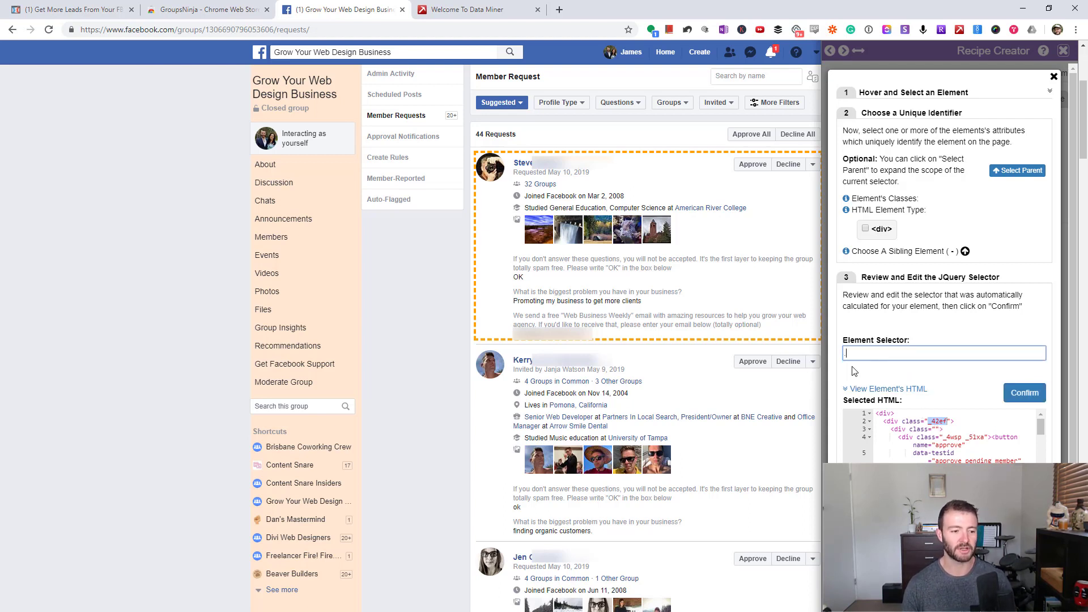
pyautogui.hotkey('ctrl', 'v')
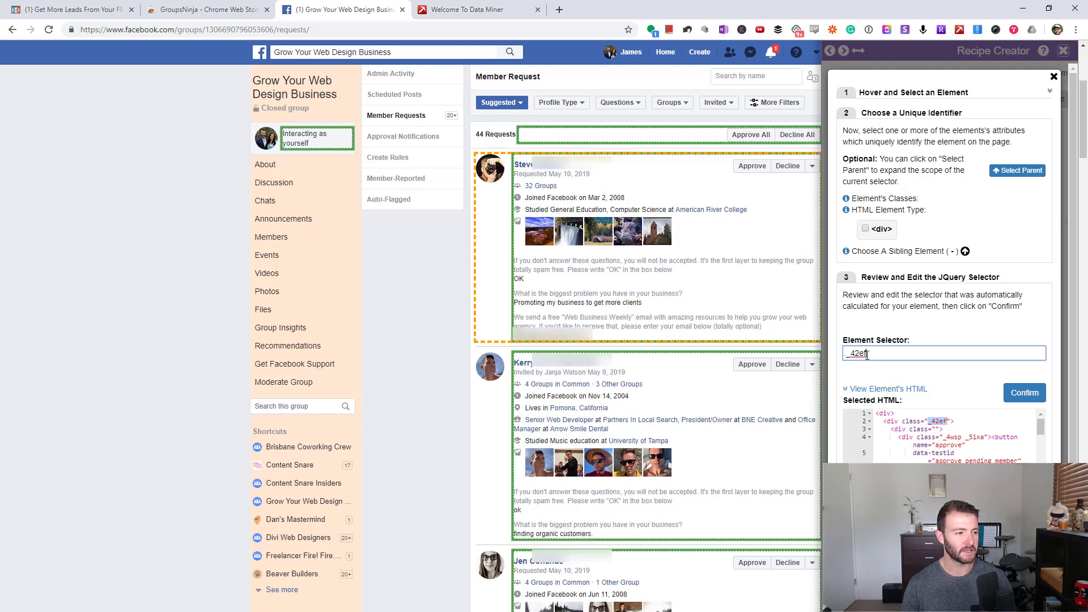
pyautogui.click(915, 241)
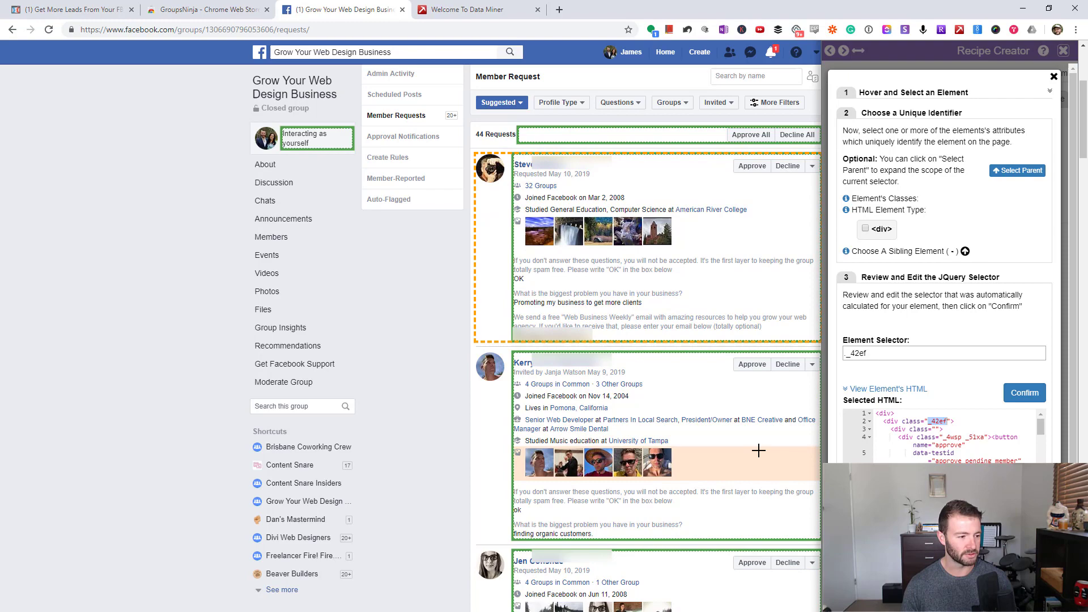
pyautogui.scroll(-20, 758, 450)
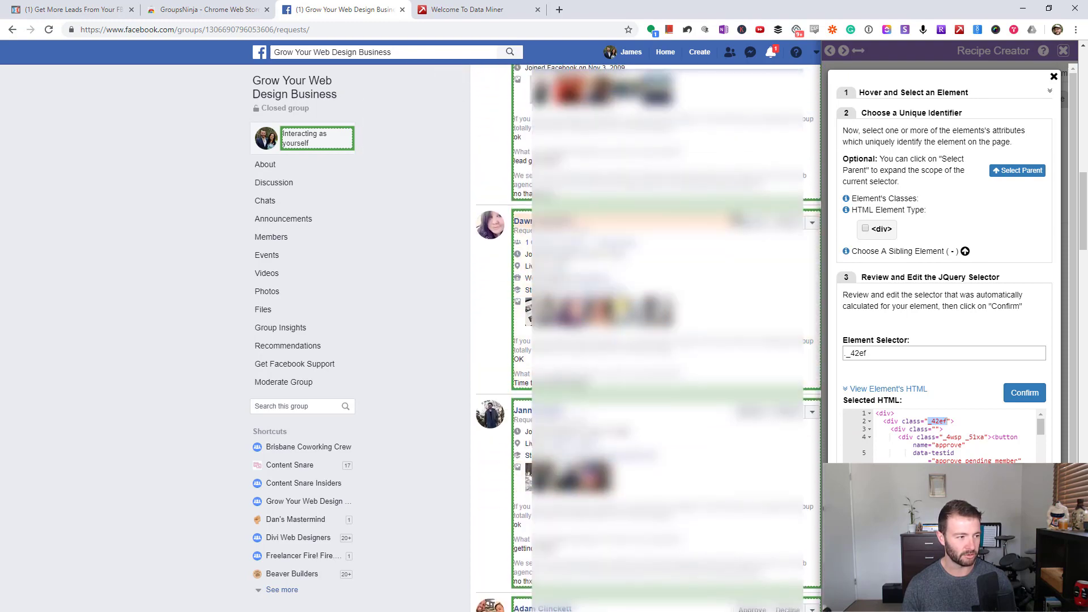
pyautogui.scroll(-10, 685, 331)
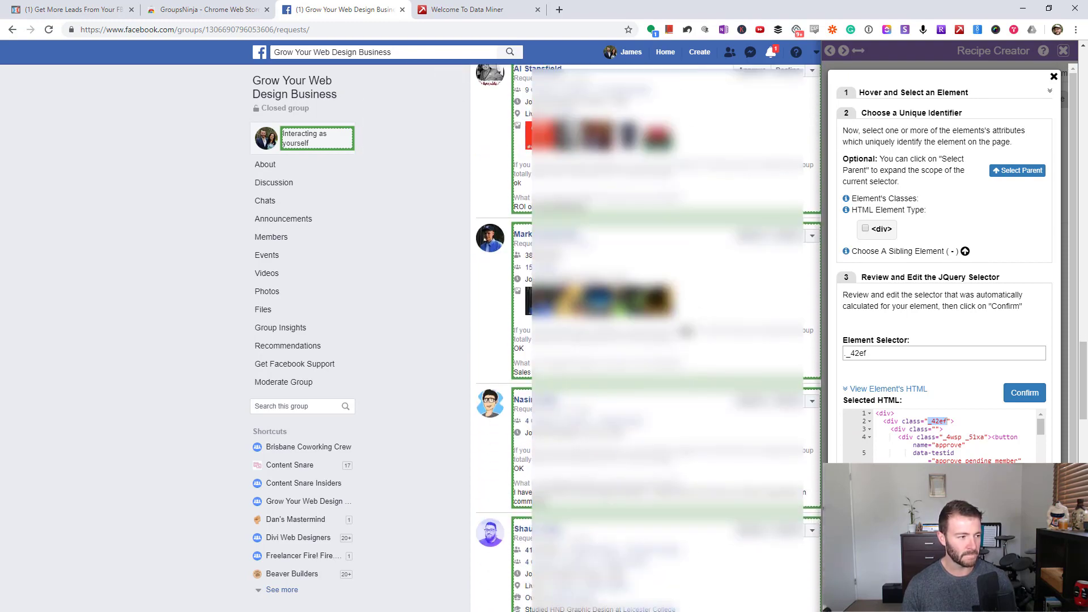
pyautogui.scroll(20, 686, 332)
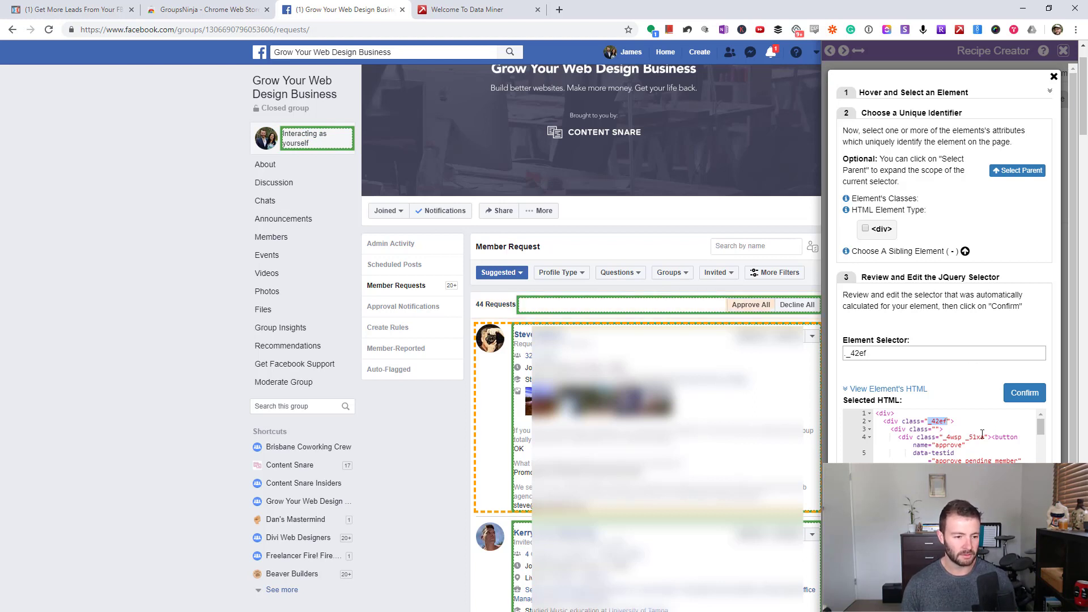
# - Confirm the ._42ef rows and add a first column 'Name' using the ._66jq requester-name selector
pyautogui.click(1025, 394)
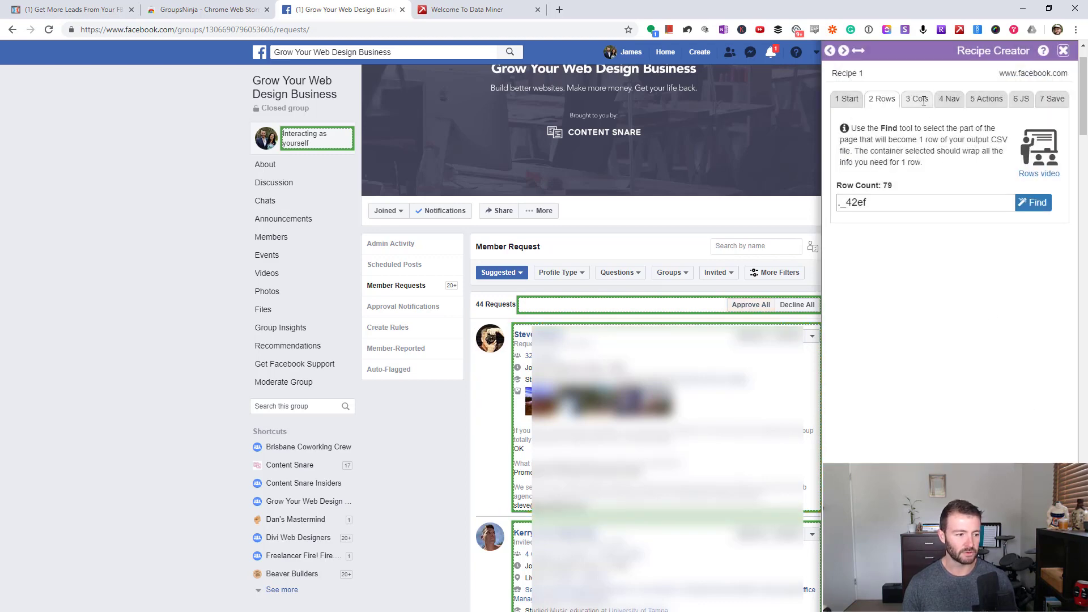
pyautogui.click(923, 100)
pyautogui.scroll(-1, 923, 147)
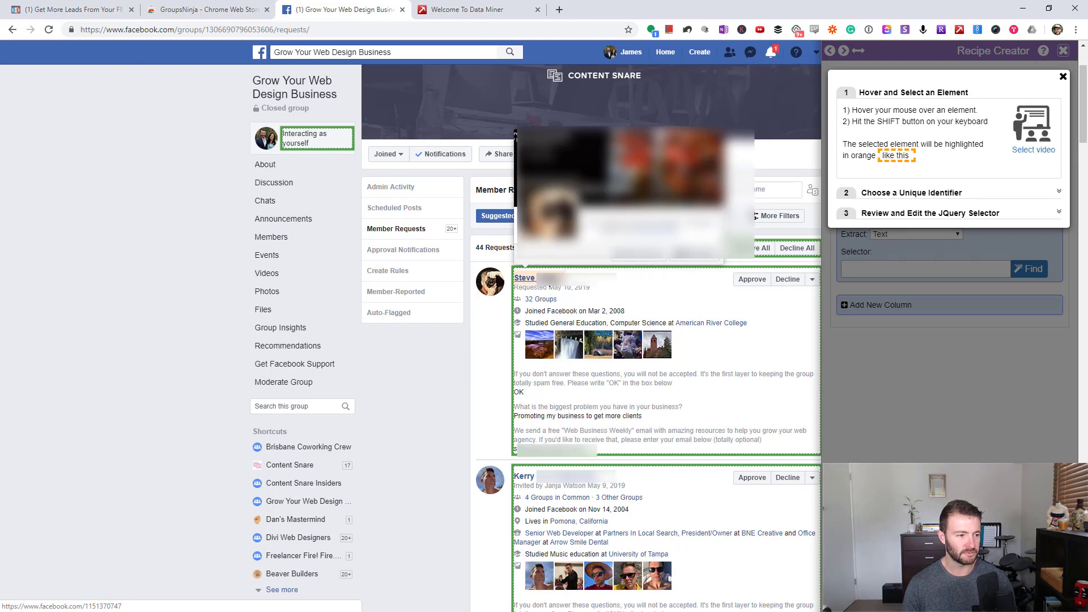
pyautogui.press('shift')
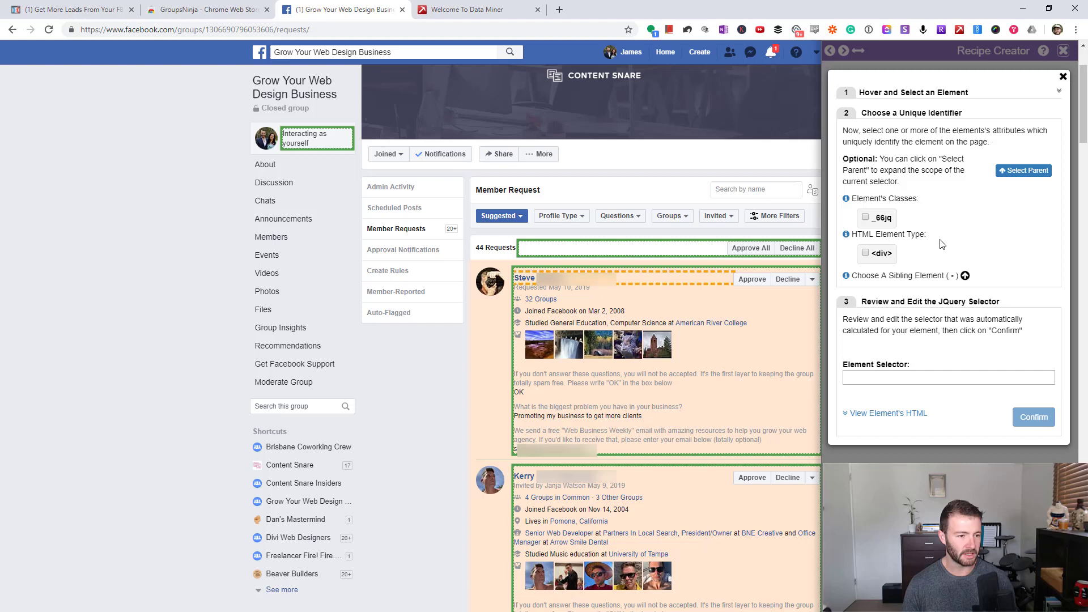
pyautogui.click(867, 219)
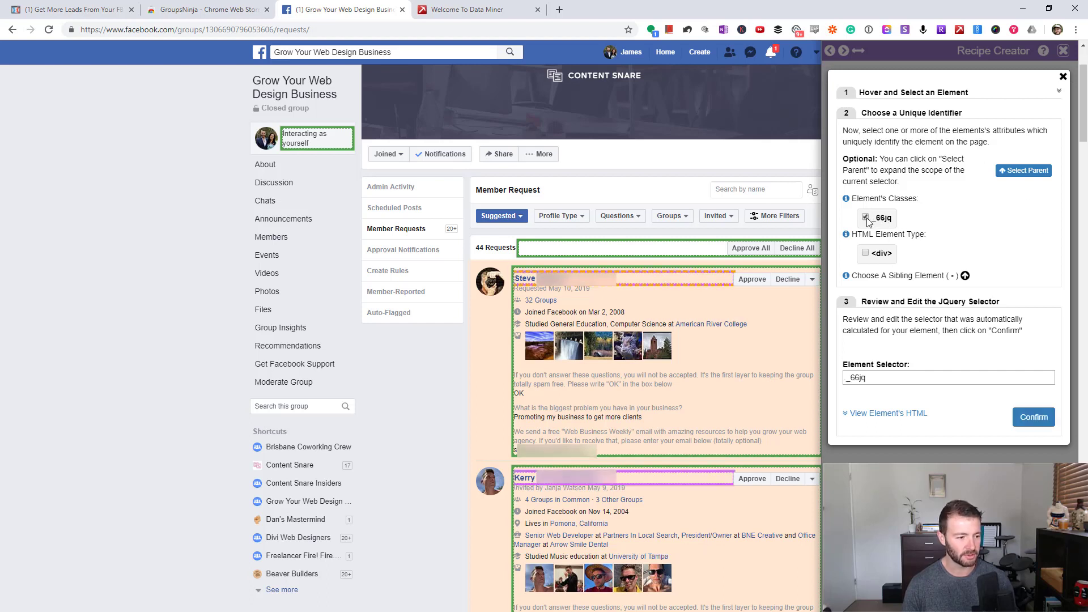
pyautogui.scroll(-7, 646, 340)
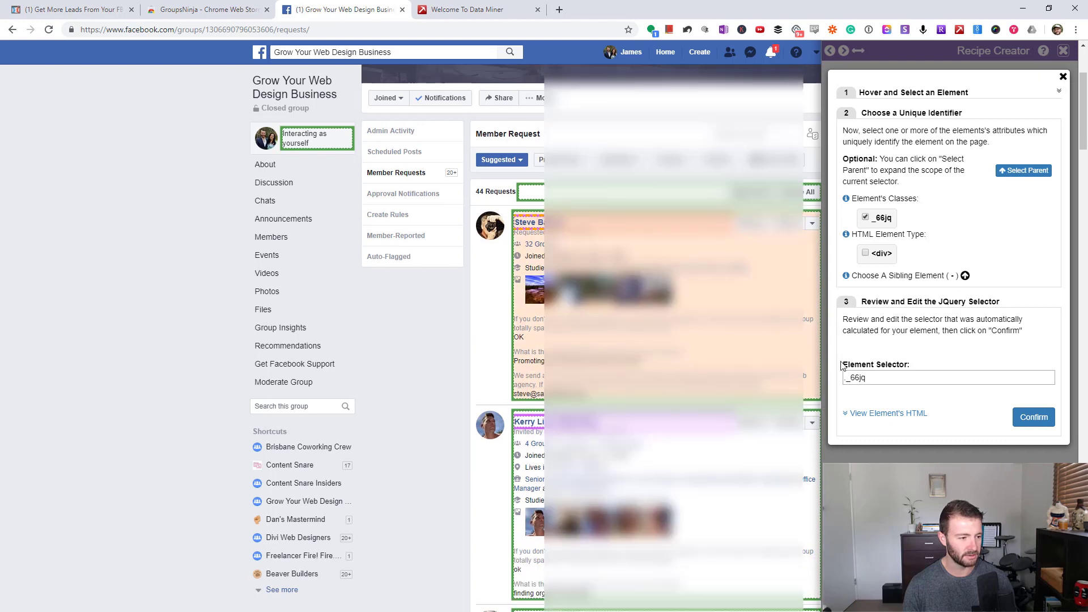
pyautogui.scroll(7, 646, 339)
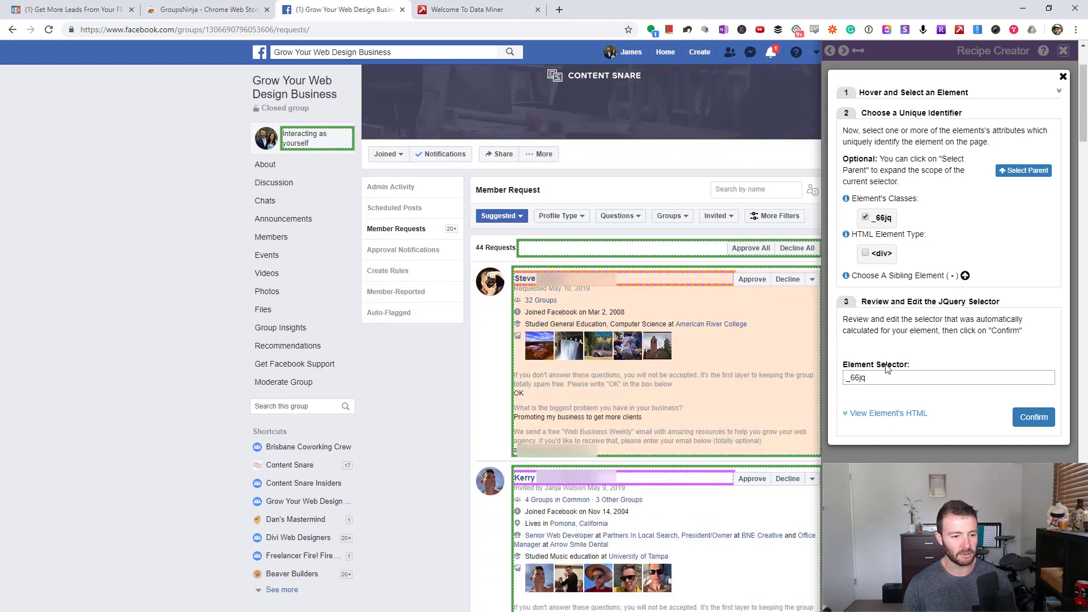
pyautogui.click(1033, 417)
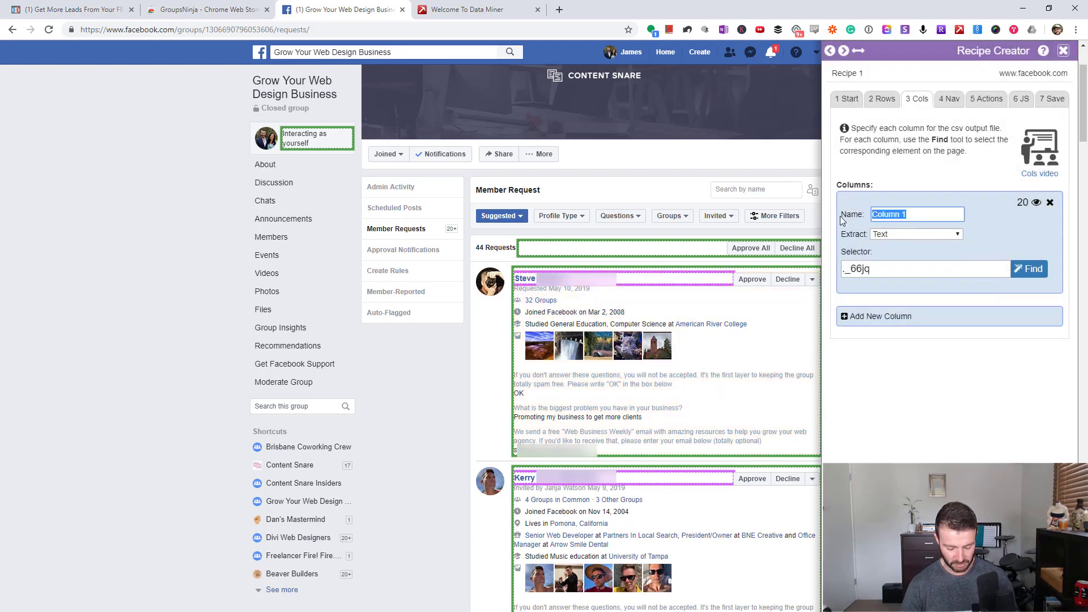
pyautogui.write('Name')
pyautogui.click(902, 352)
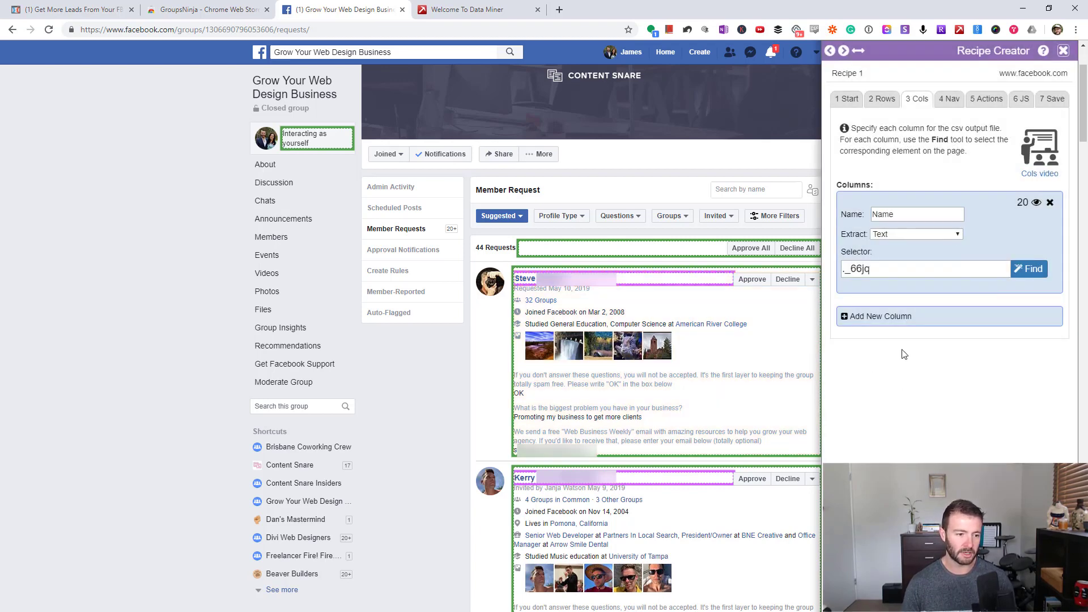
# - Add a second column 'Questions' capturing the members' answer text via the text element selector
pyautogui.click(901, 316)
pyautogui.scroll(-1, 918, 448)
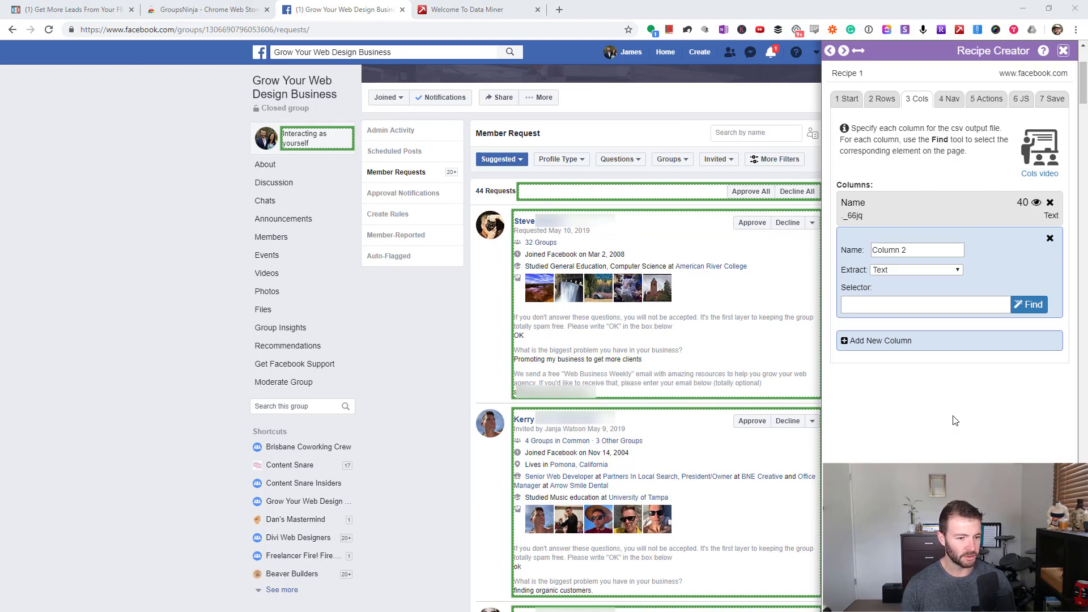
pyautogui.click(1032, 306)
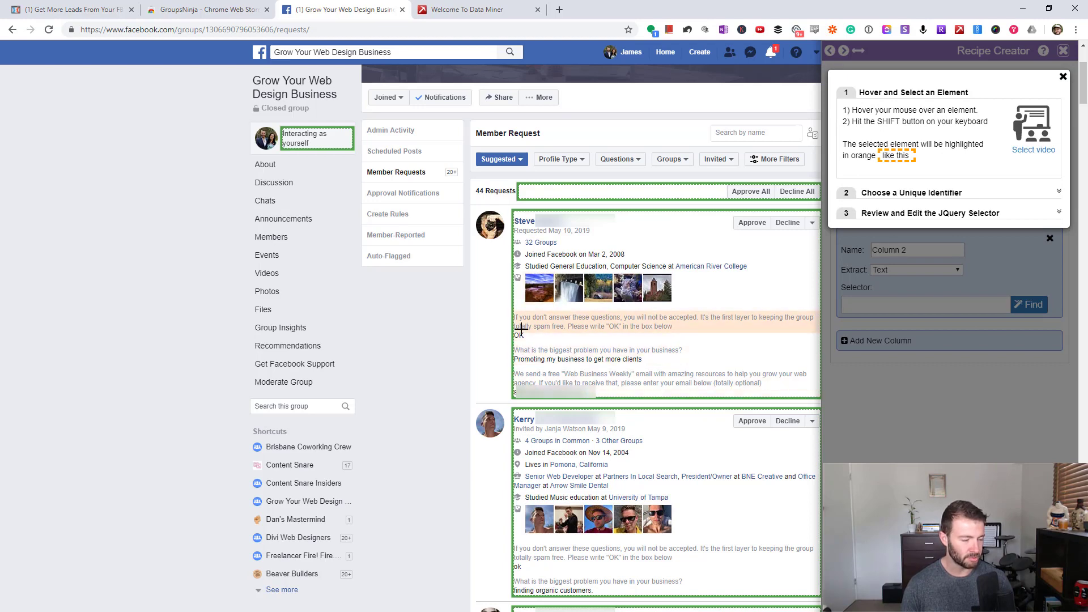
pyautogui.press('shift')
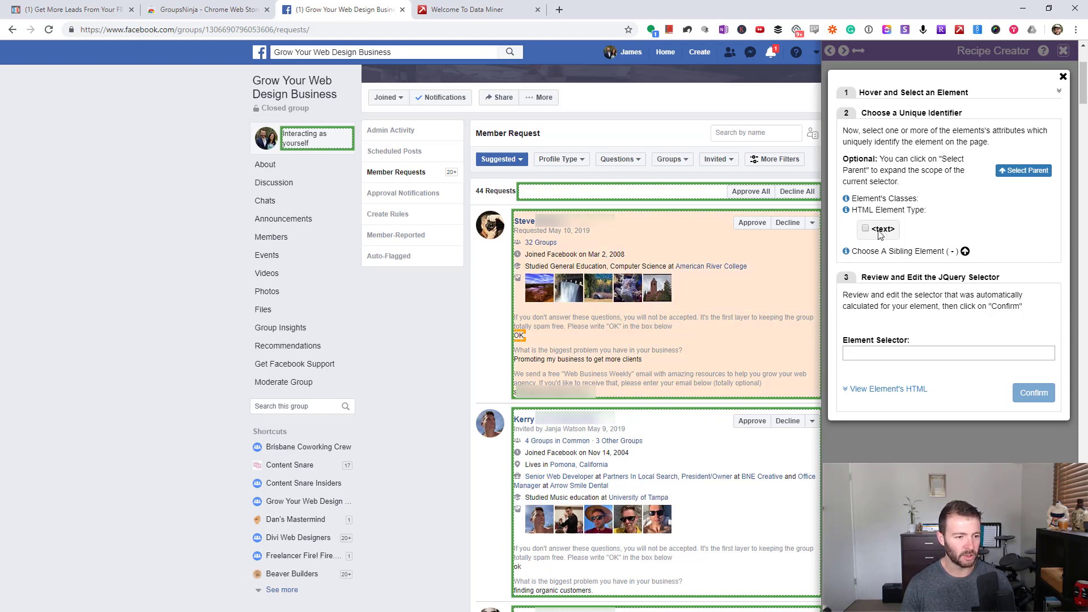
pyautogui.click(865, 229)
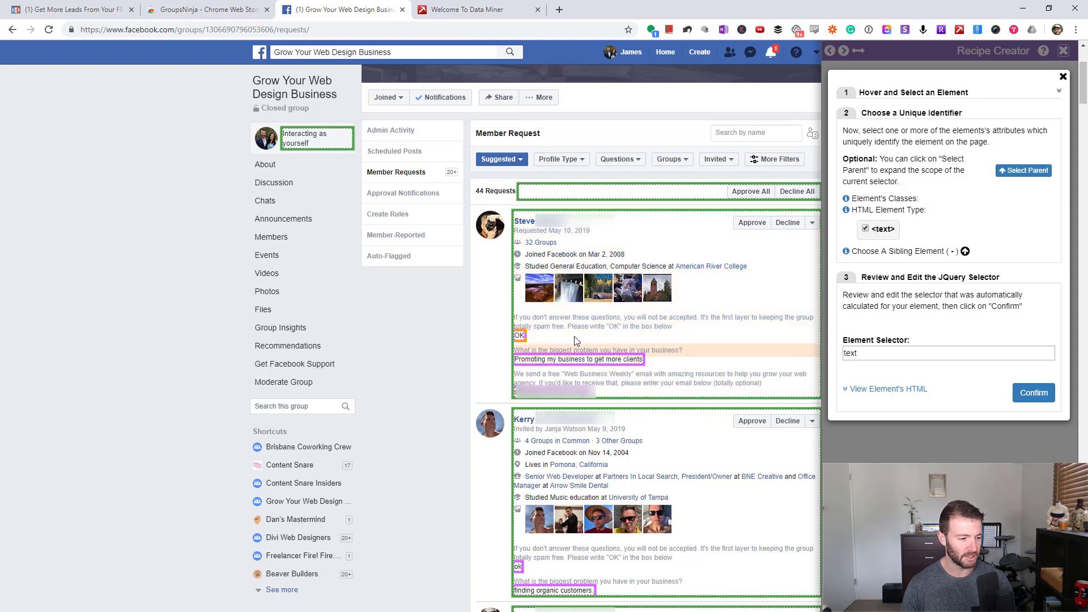
pyautogui.scroll(-2, 870, 233)
pyautogui.scroll(-5, 696, 337)
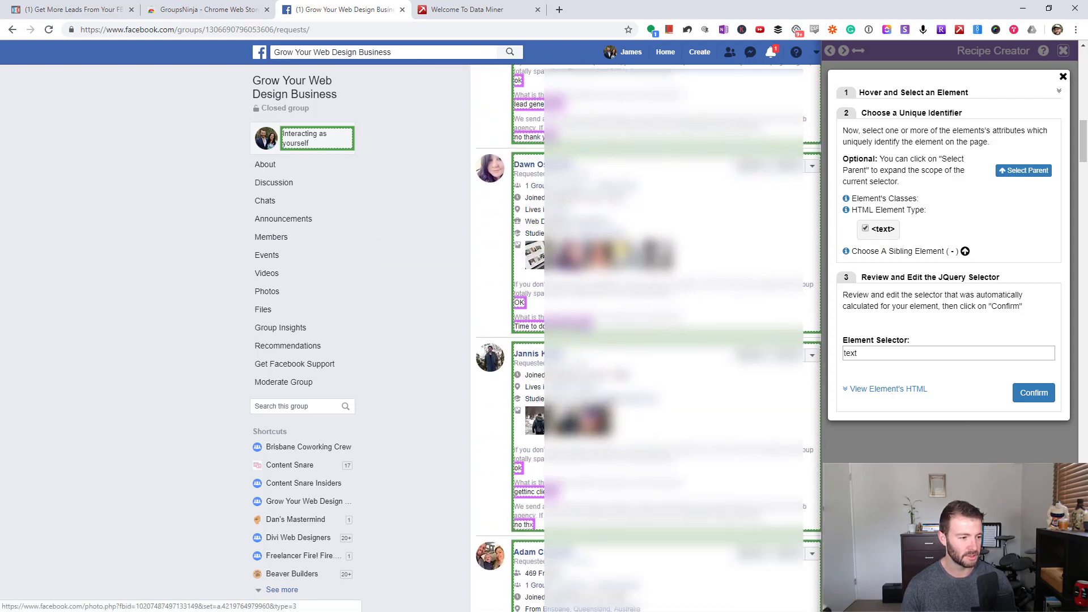
pyautogui.scroll(8, 696, 337)
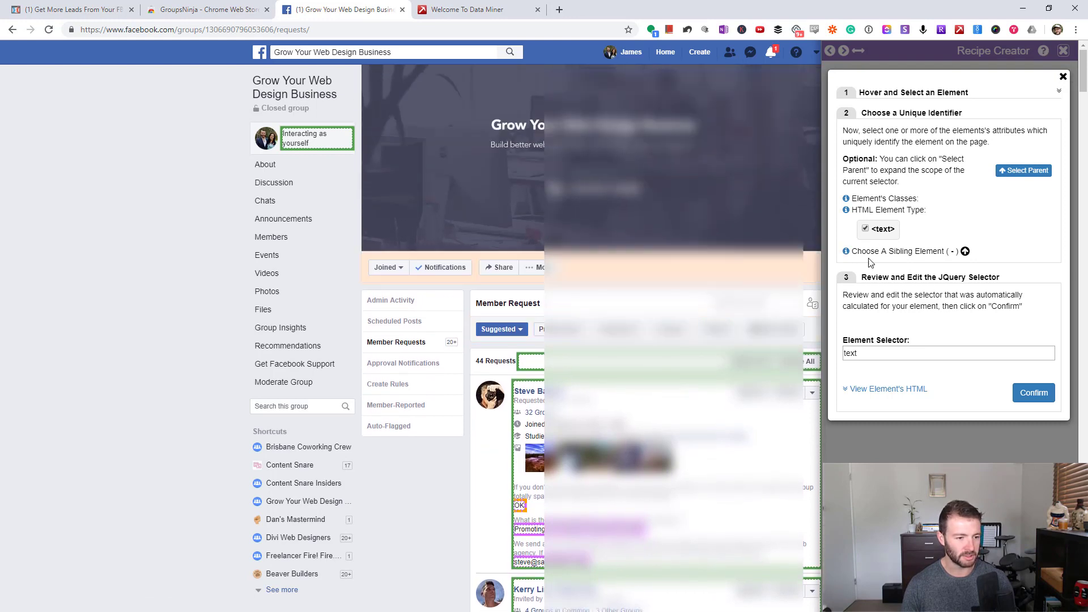
pyautogui.click(1031, 395)
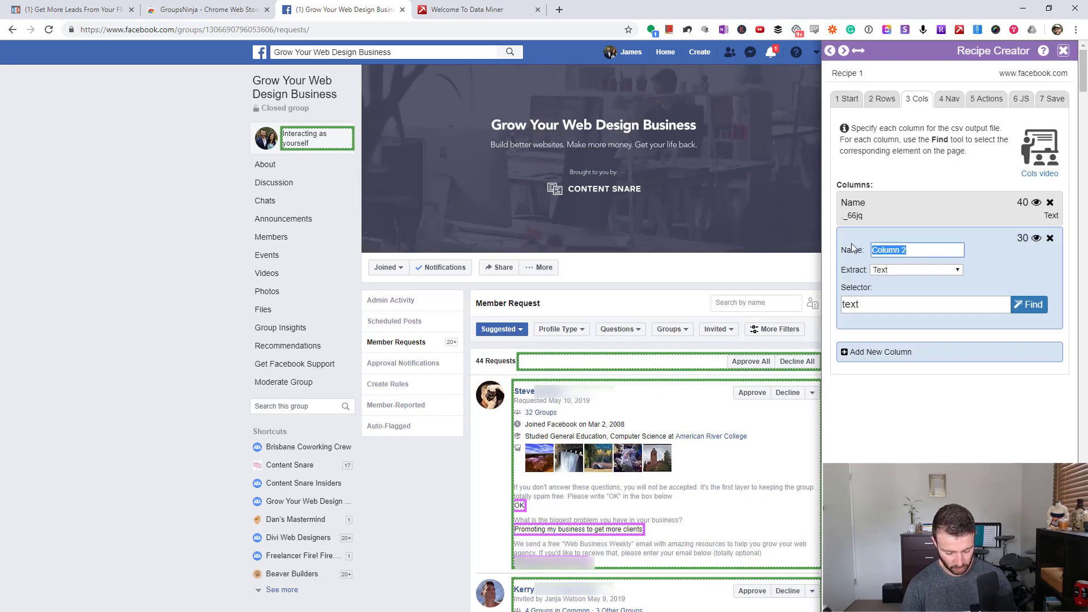
pyautogui.write('Questions')
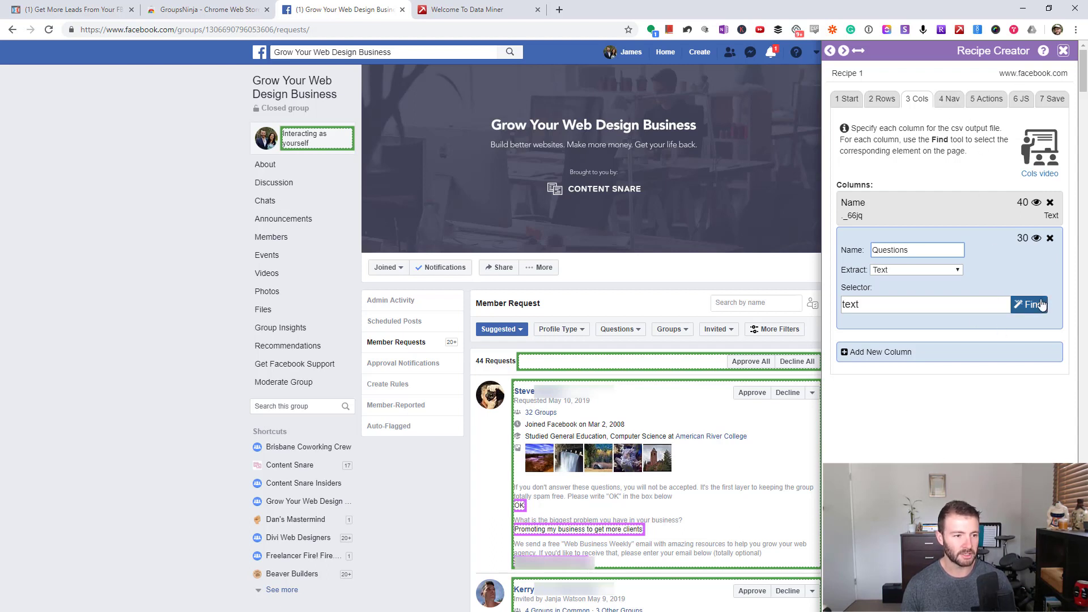
pyautogui.click(958, 99)
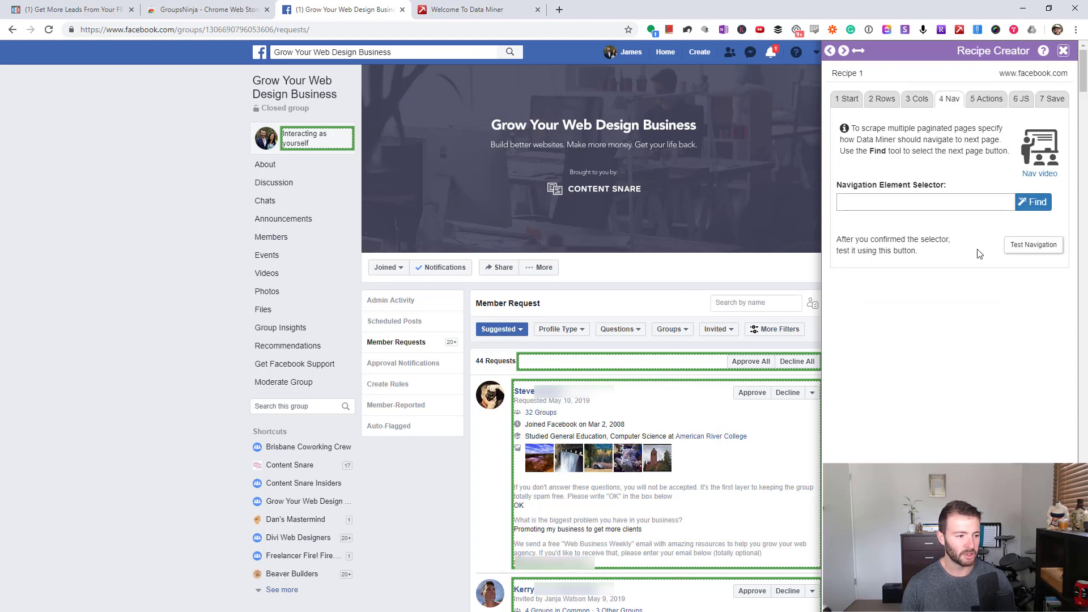
# - Add a Pre Scrape 'Scroll to Page End' action with a 3-second wait to the recipe
pyautogui.click(982, 100)
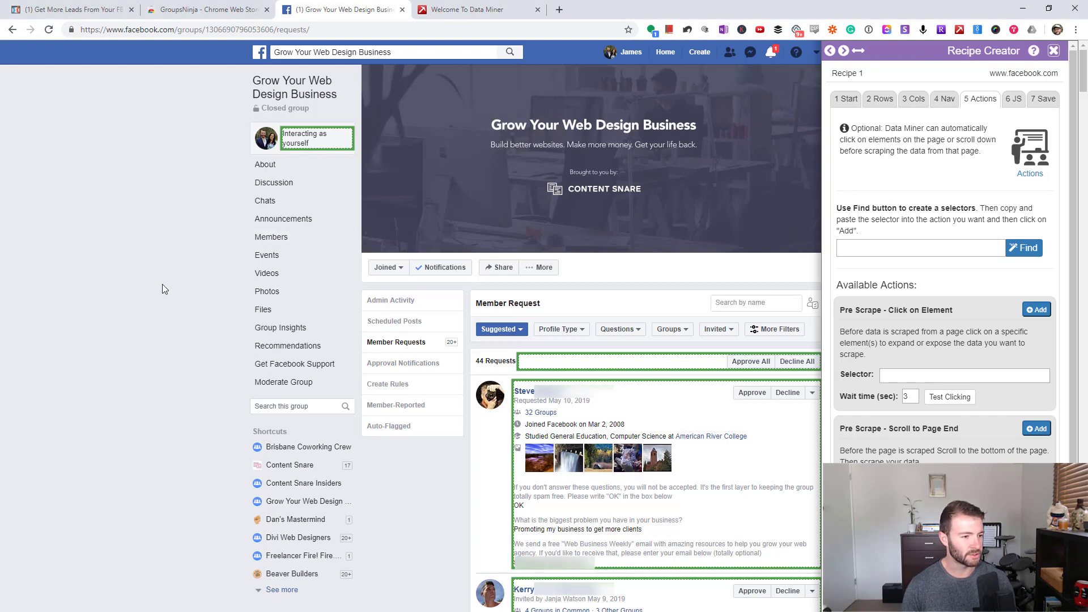
pyautogui.scroll(-10, 168, 281)
pyautogui.scroll(-10, 181, 284)
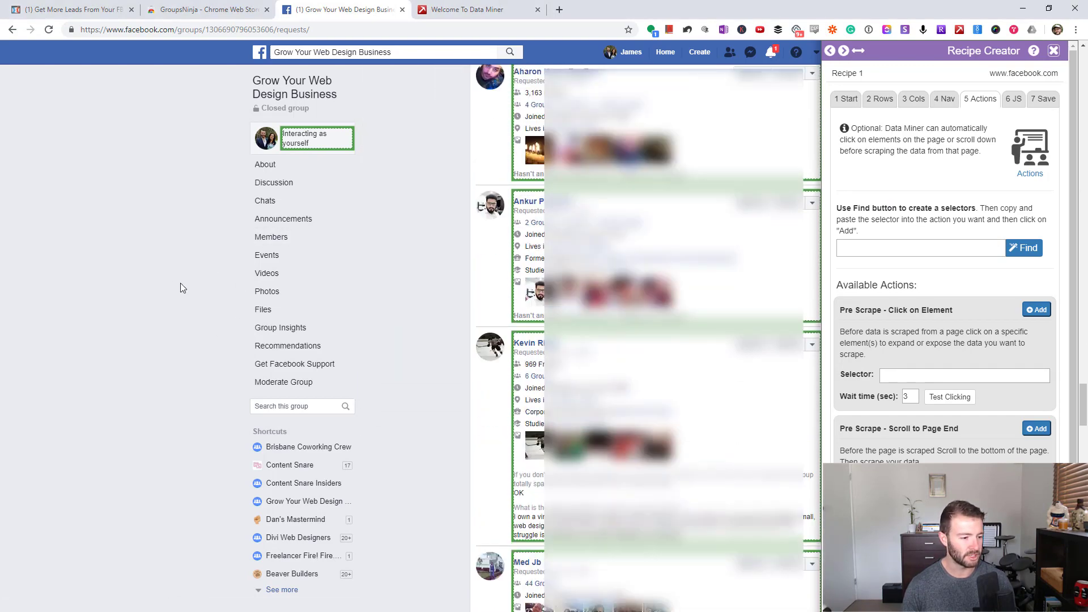
pyautogui.scroll(20, 589, 340)
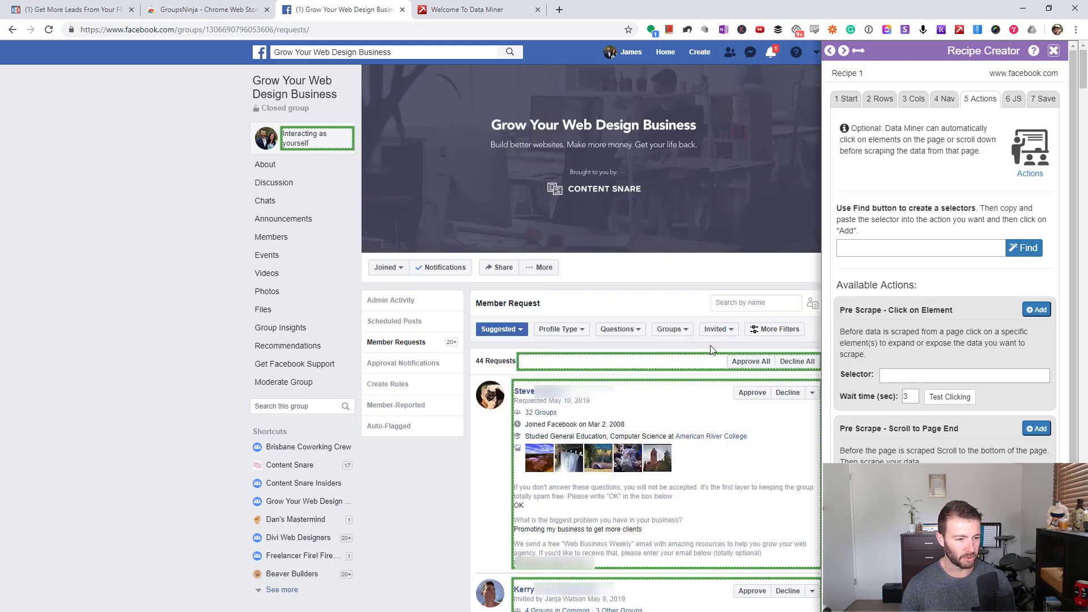
pyautogui.scroll(-1, 985, 360)
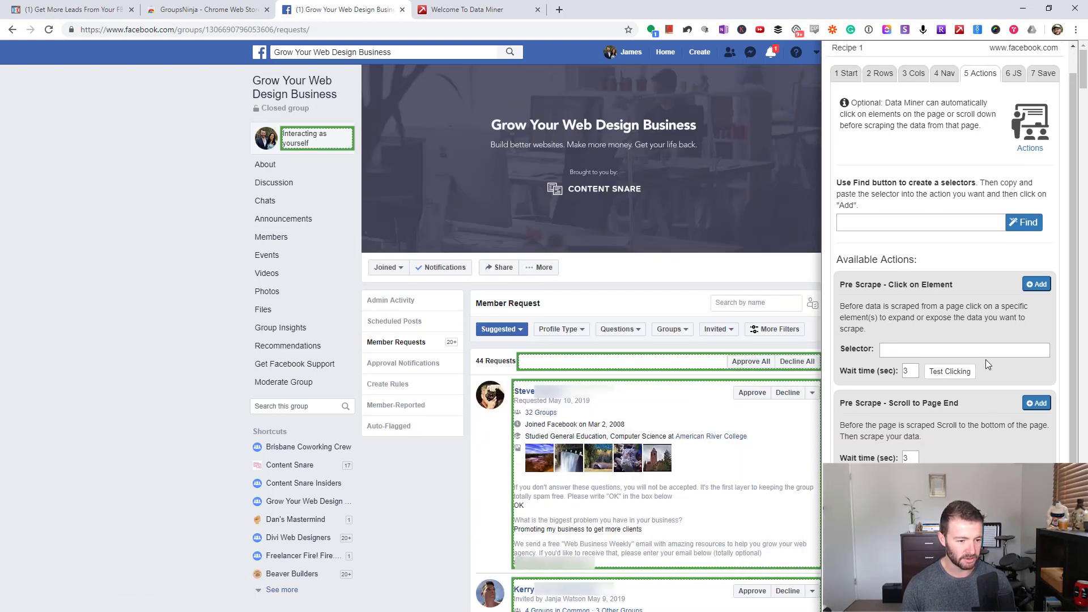
pyautogui.scroll(1, 985, 359)
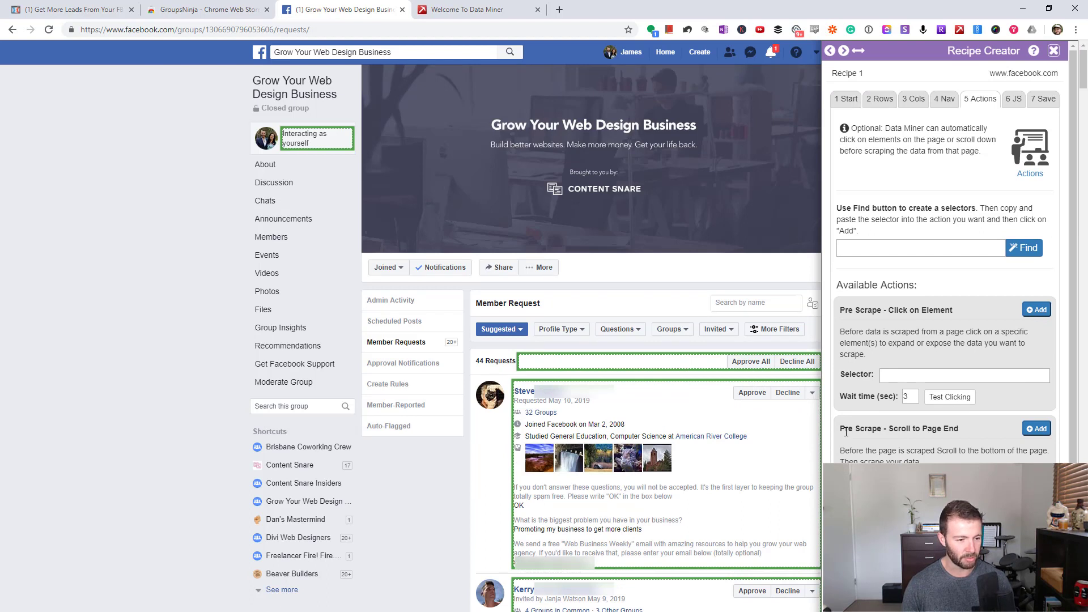
pyautogui.moveTo(846, 433); pyautogui.dragTo(950, 434)
pyautogui.click(950, 434)
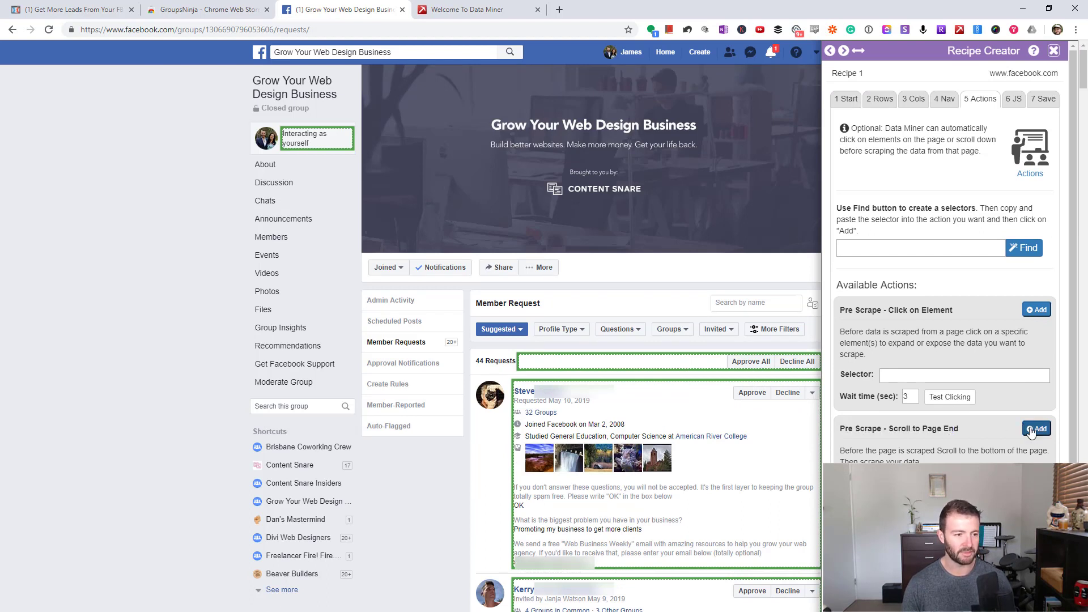
pyautogui.click(1030, 430)
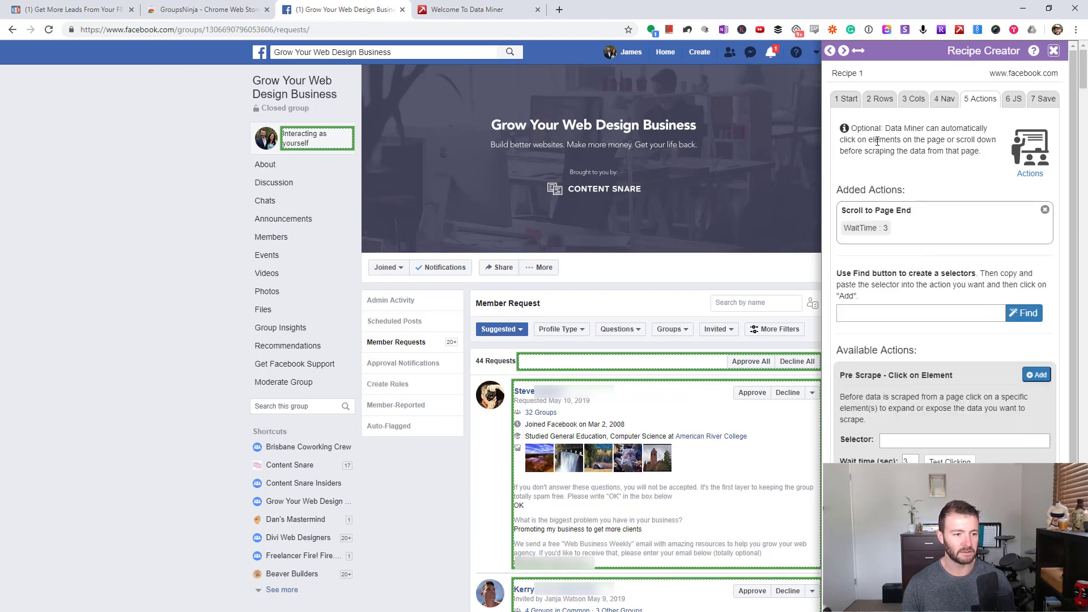
pyautogui.click(1010, 100)
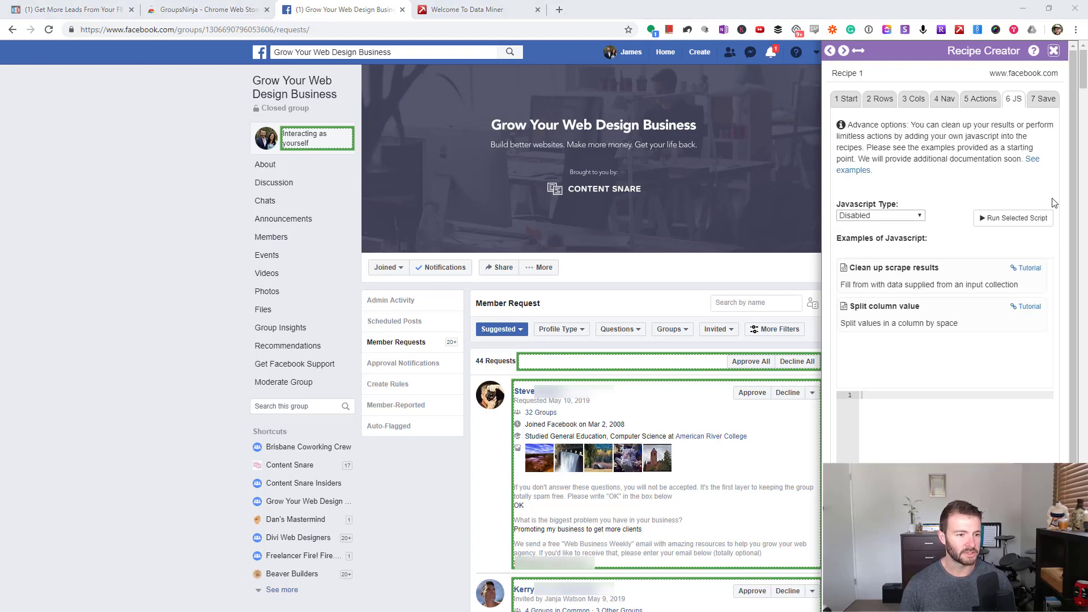
# - Replace the recipe name 'Recipe 1' with 'Get group questions' and save the recipe
pyautogui.click(1045, 104)
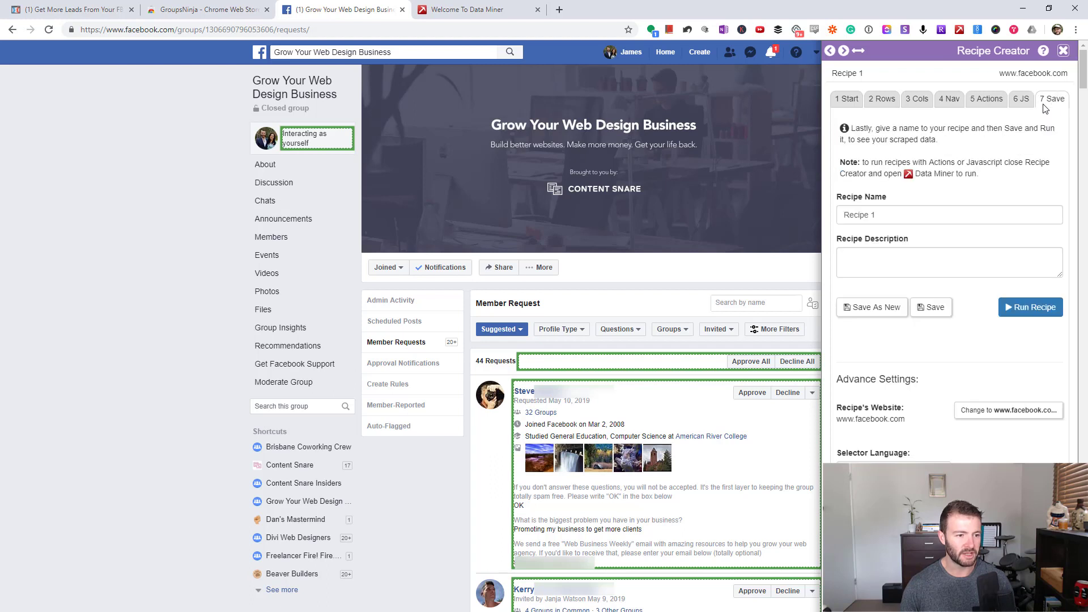
pyautogui.moveTo(901, 215); pyautogui.dragTo(828, 216)
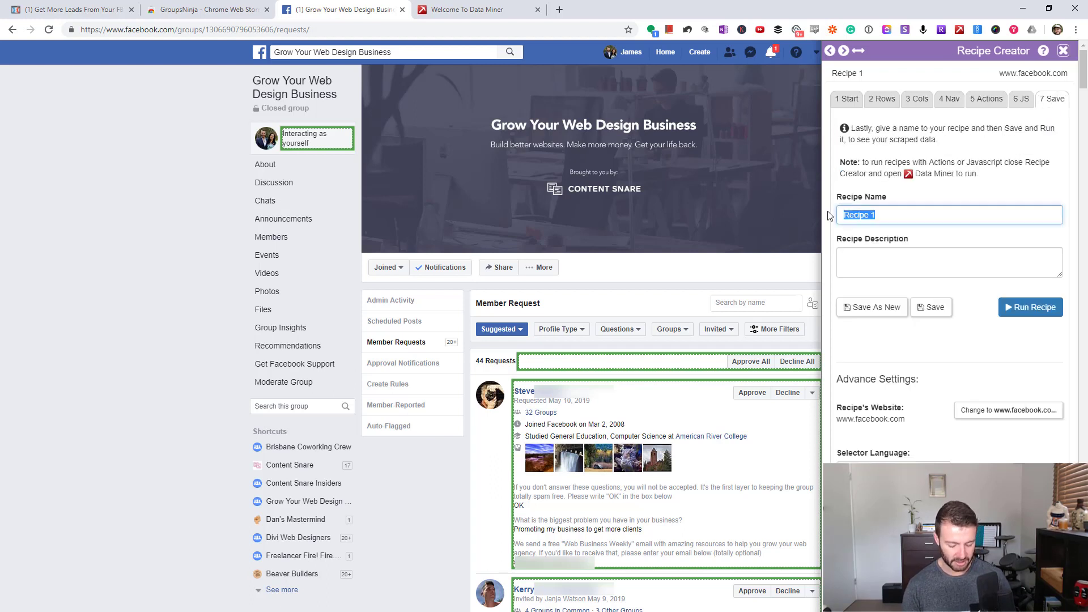
pyautogui.write('Get gr')
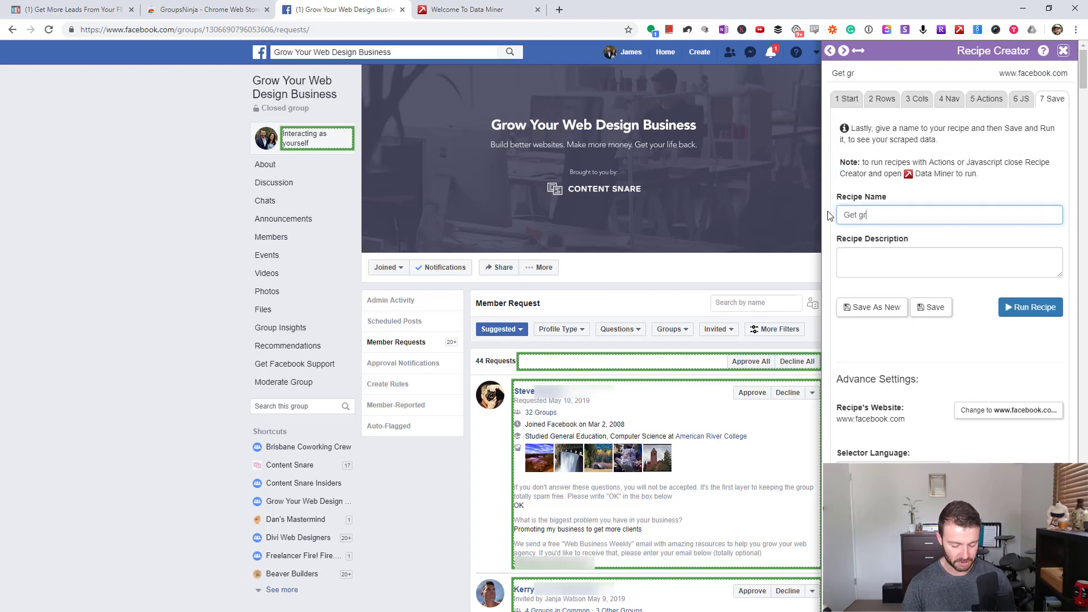
pyautogui.write('oup questions')
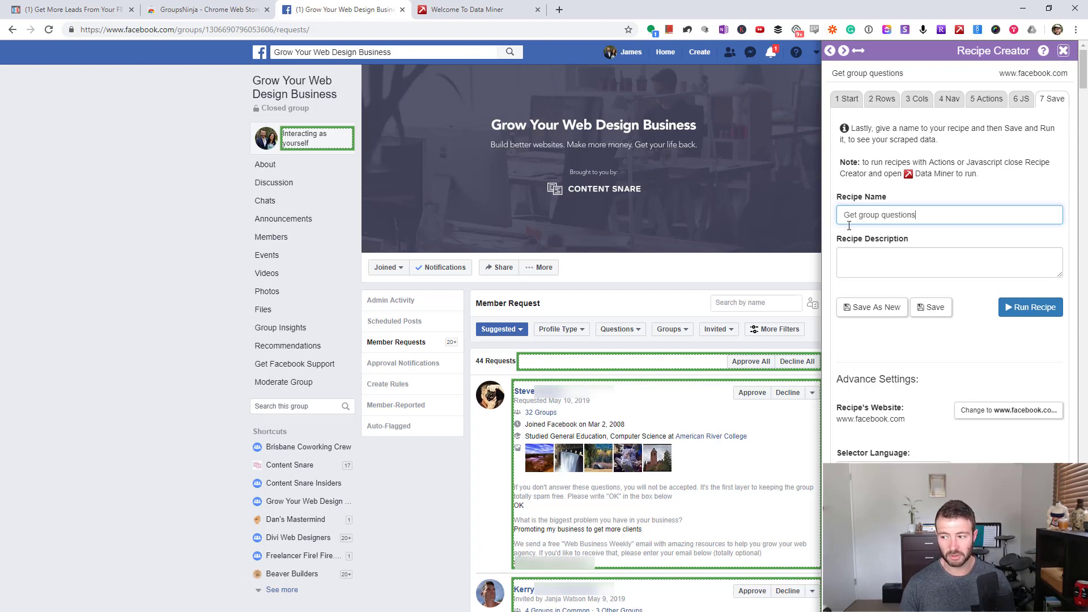
pyautogui.click(932, 308)
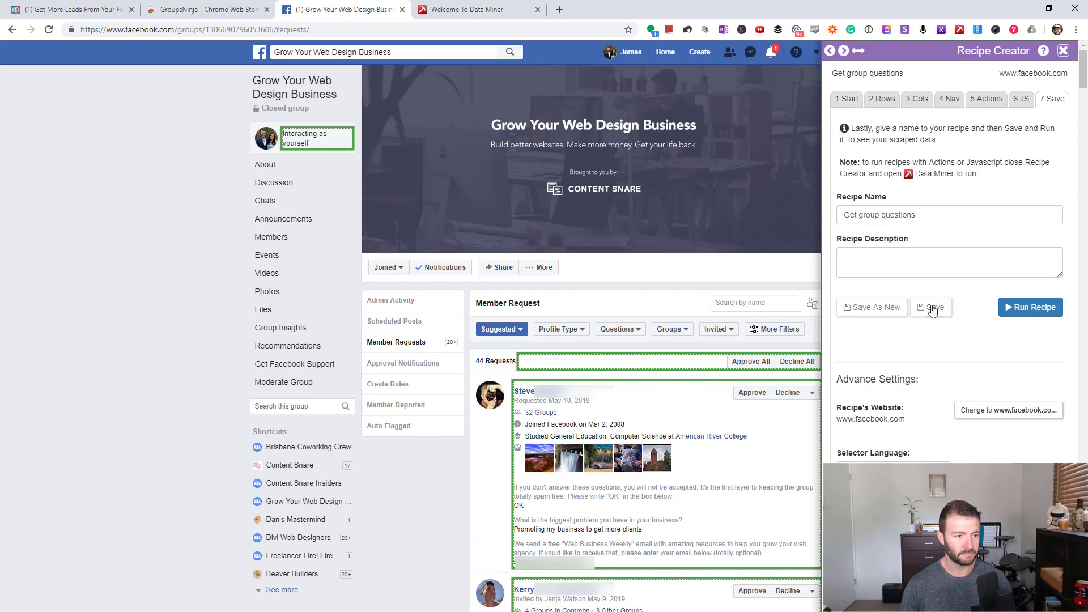
pyautogui.click(1009, 306)
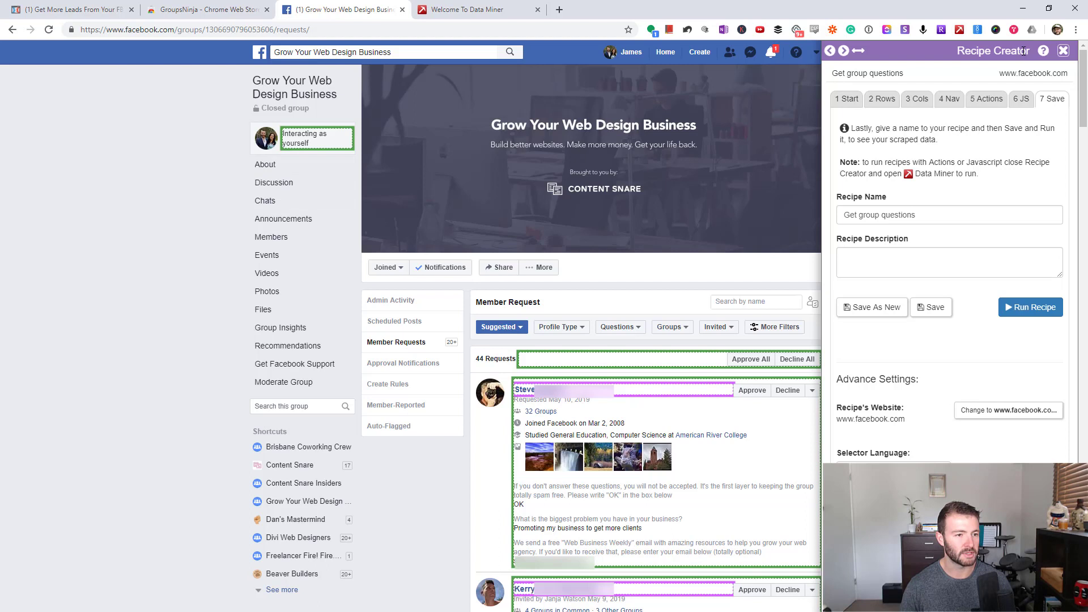
# - Close the Recipe Creator and run the Get group questions recipe, scraping 34 rows
pyautogui.click(1063, 51)
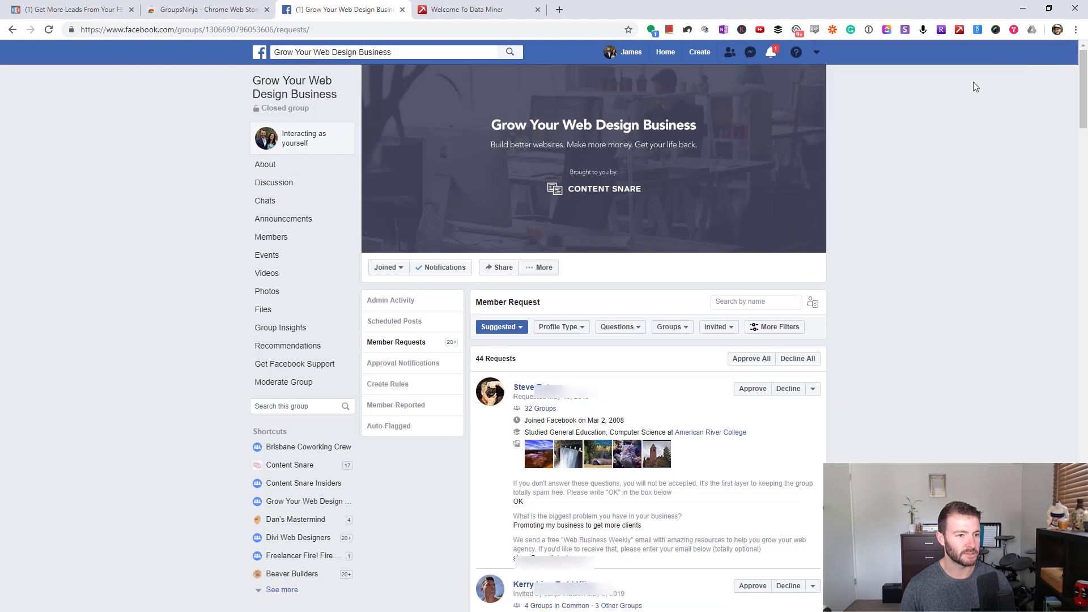
pyautogui.click(959, 30)
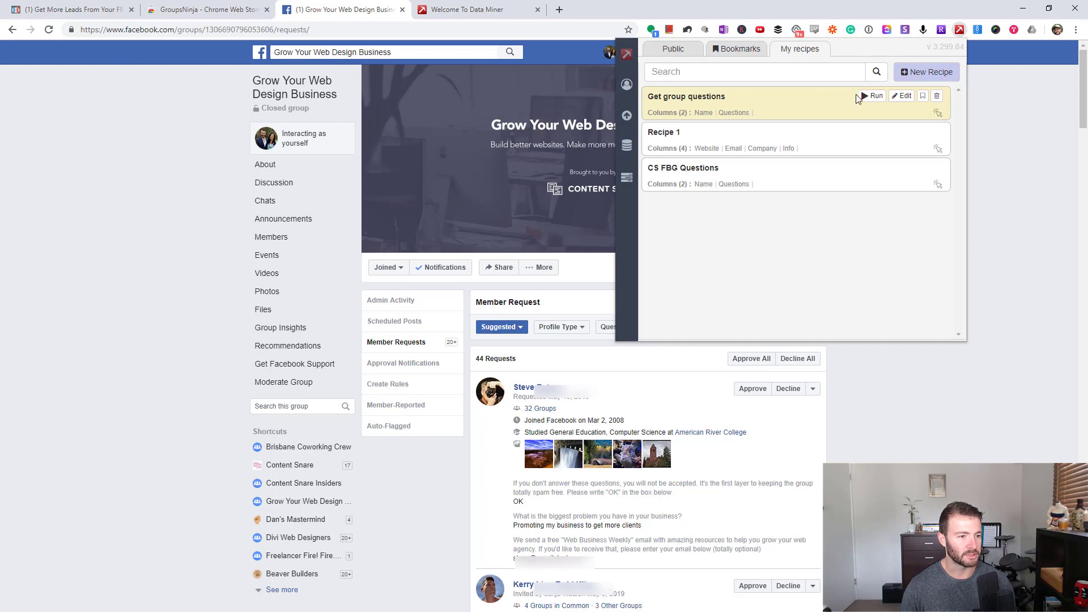
pyautogui.click(871, 96)
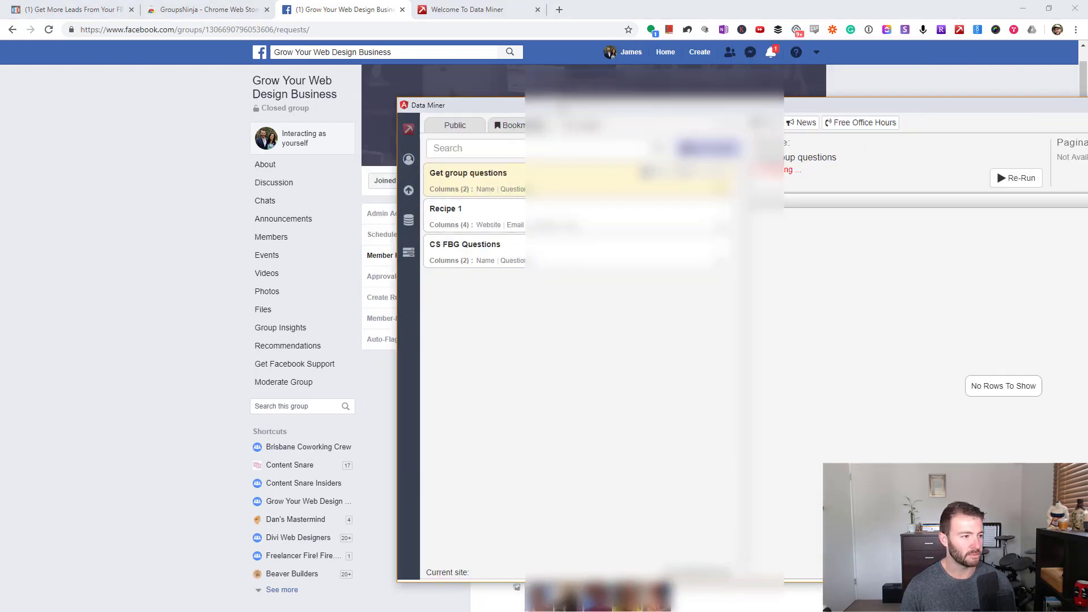
pyautogui.moveTo(484, 86); pyautogui.dragTo(618, 85)
pyautogui.scroll(-10, 882, 267)
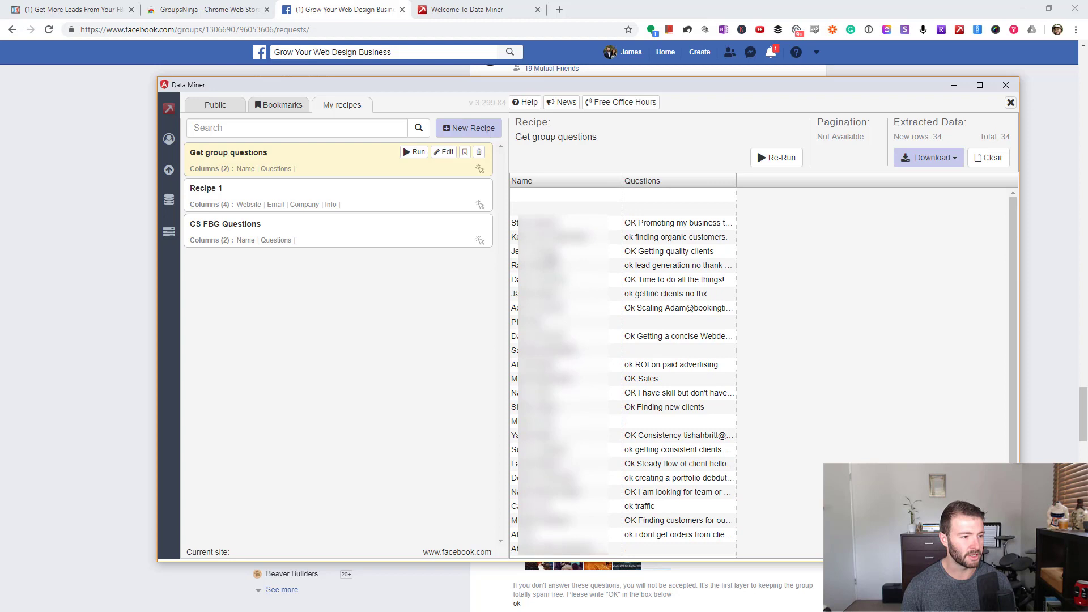
# - Copy the scraped rows to the clipboard and dock the Google Sheets window back into view
pyautogui.click(946, 158)
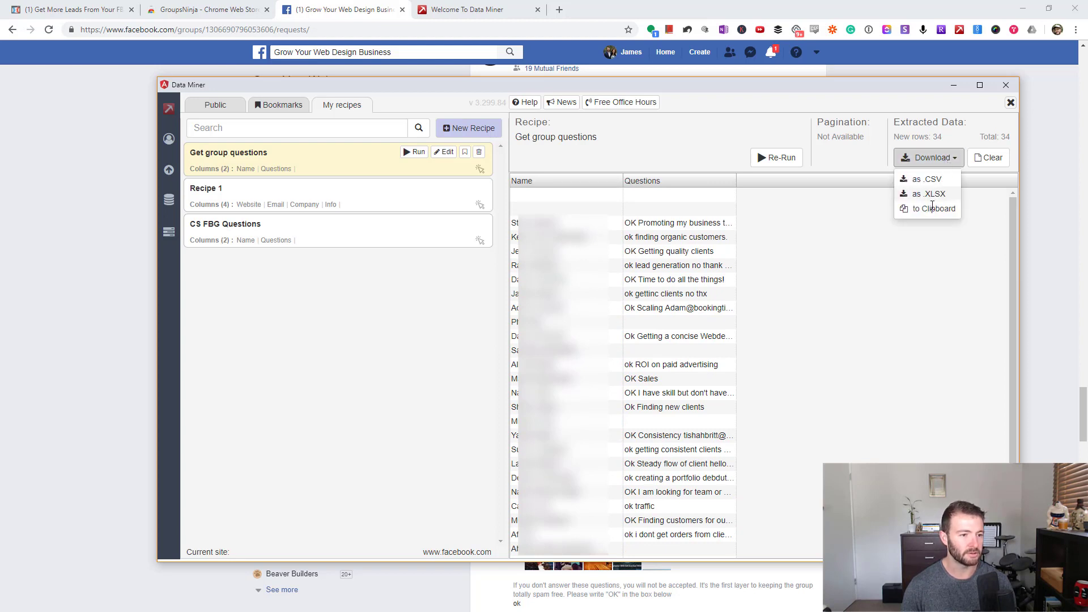
pyautogui.click(934, 208)
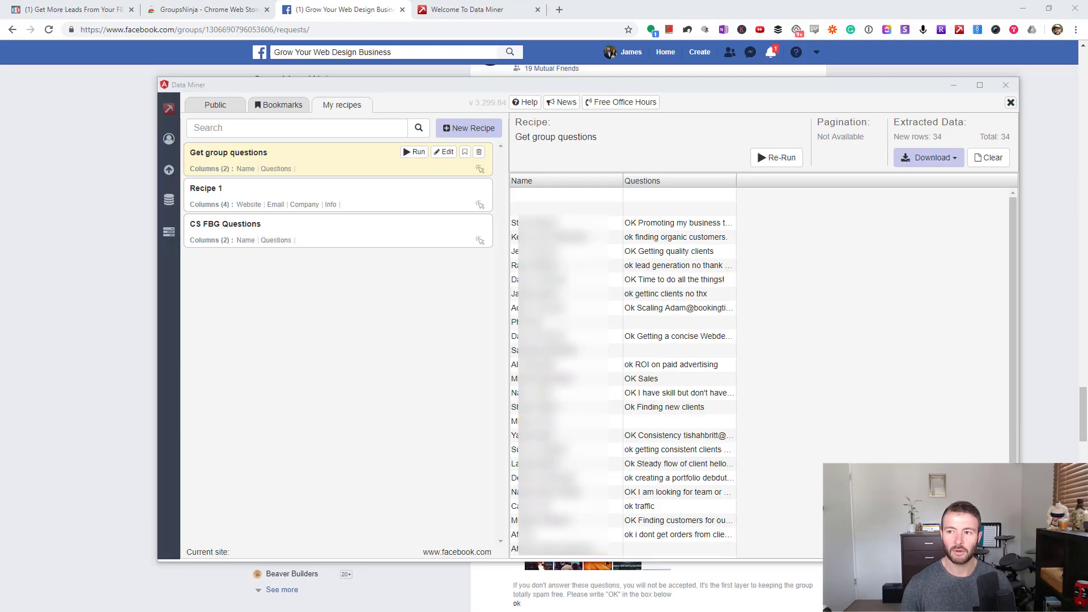
pyautogui.moveTo(1087, 3); pyautogui.dragTo(711, 5)
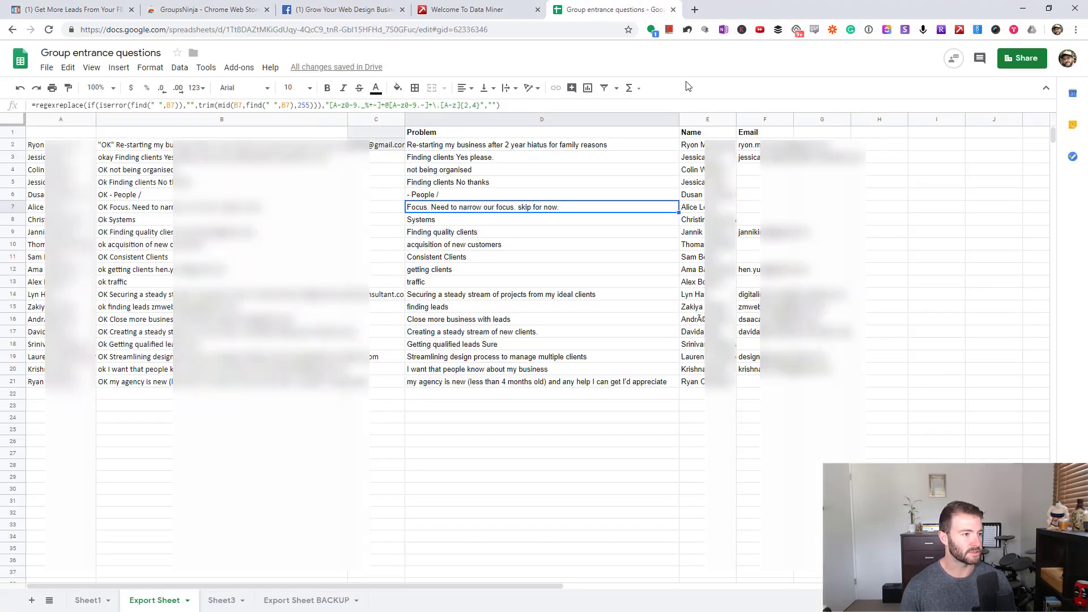
# - Clear the old names and answers in A2:B21 of the Export Sheet
pyautogui.click(637, 224)
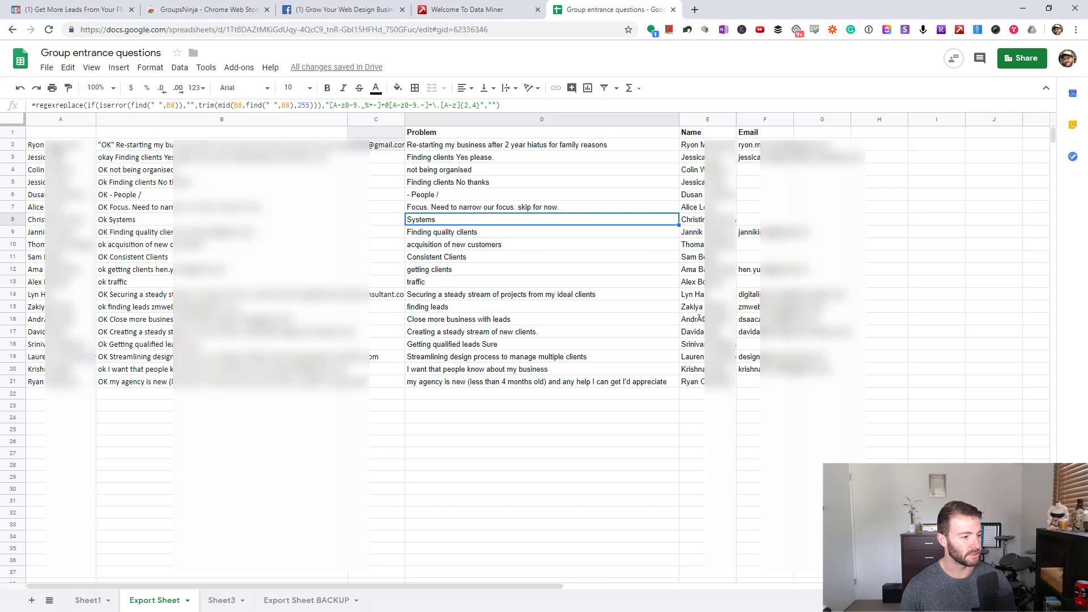
pyautogui.moveTo(57, 144); pyautogui.dragTo(324, 378)
pyautogui.press('Delete')
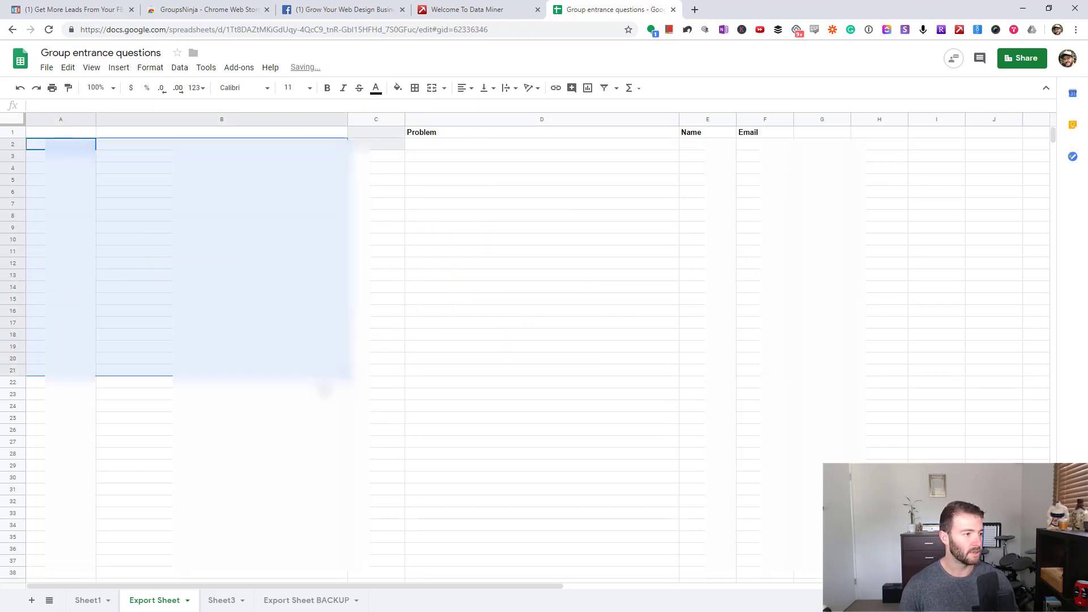
pyautogui.click(391, 334)
# - Paste the scraped names and questions with headers starting at A1, then review the pasted rows
pyautogui.click(63, 147)
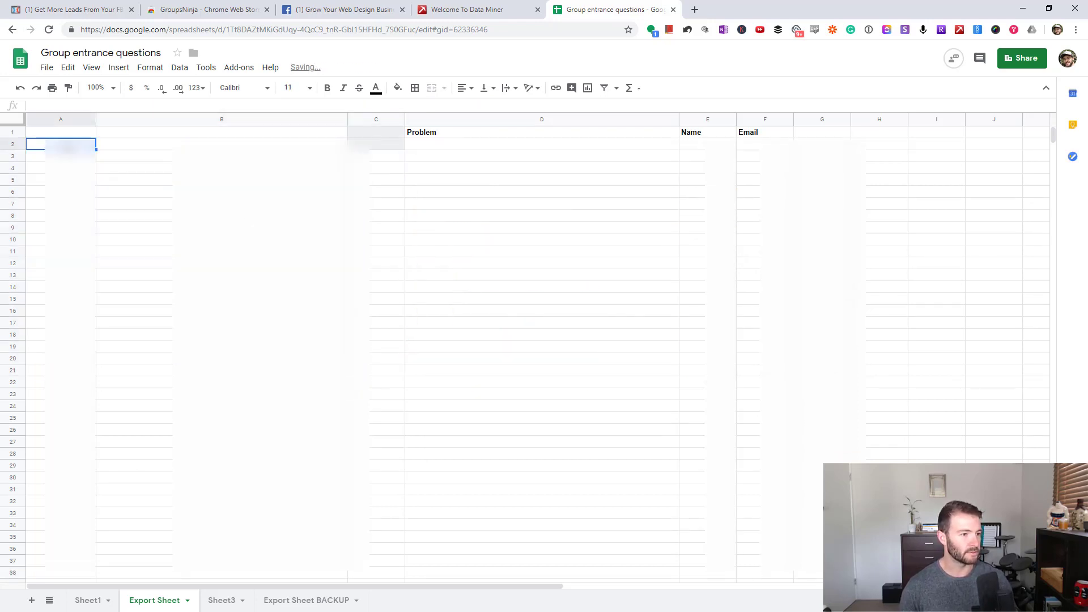
pyautogui.hotkey('ctrl', 'v')
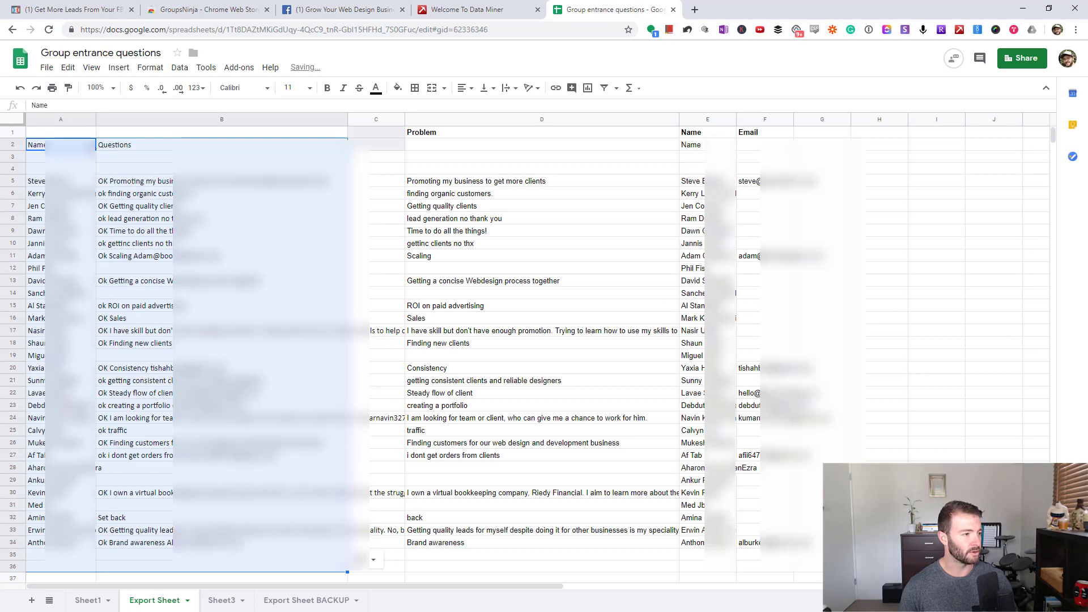
pyautogui.hotkey('ctrl', 'z')
pyautogui.click(59, 134)
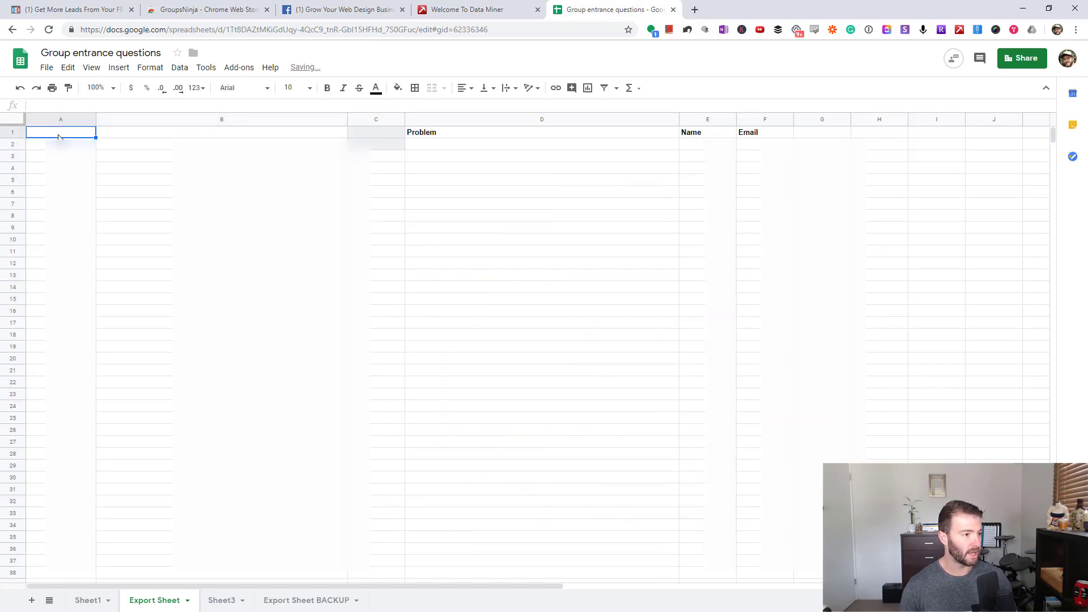
pyautogui.hotkey('ctrl', 'v')
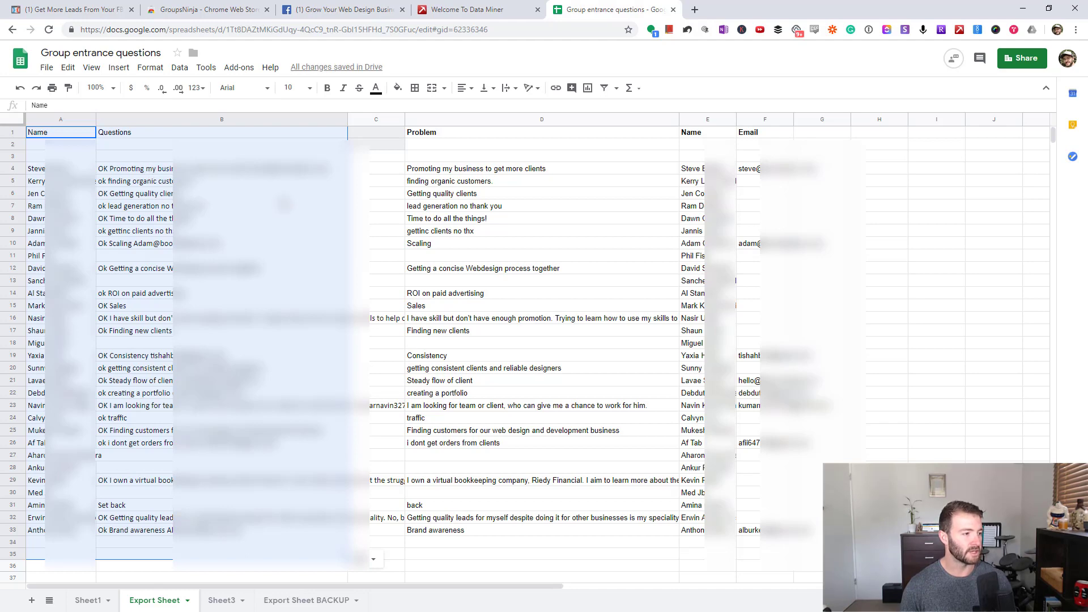
pyautogui.scroll(-1, 285, 204)
pyautogui.scroll(1, 285, 204)
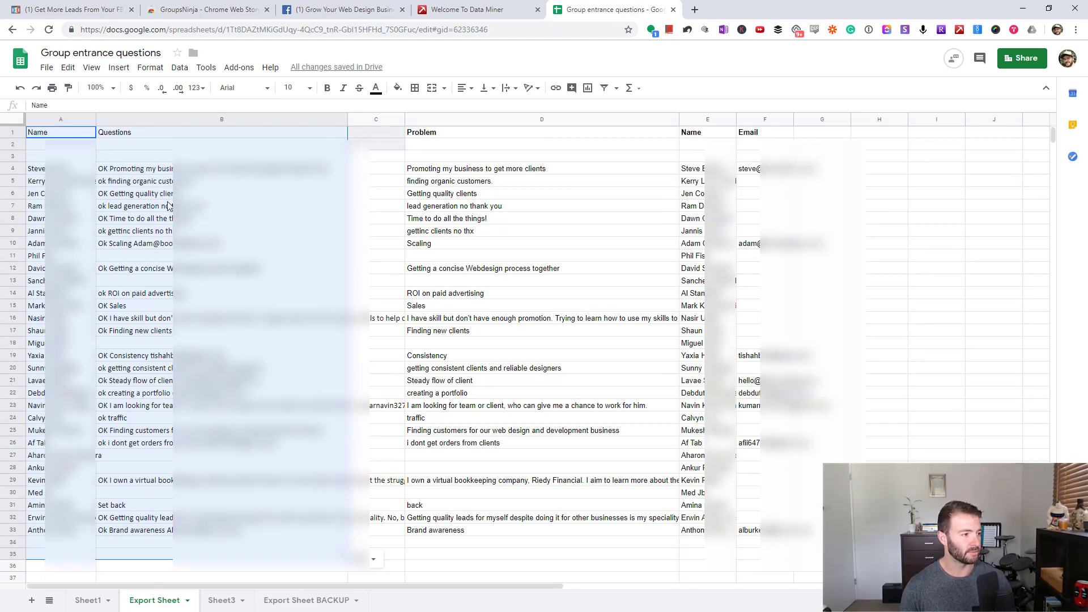
pyautogui.click(122, 194)
pyautogui.scroll(-1, 140, 196)
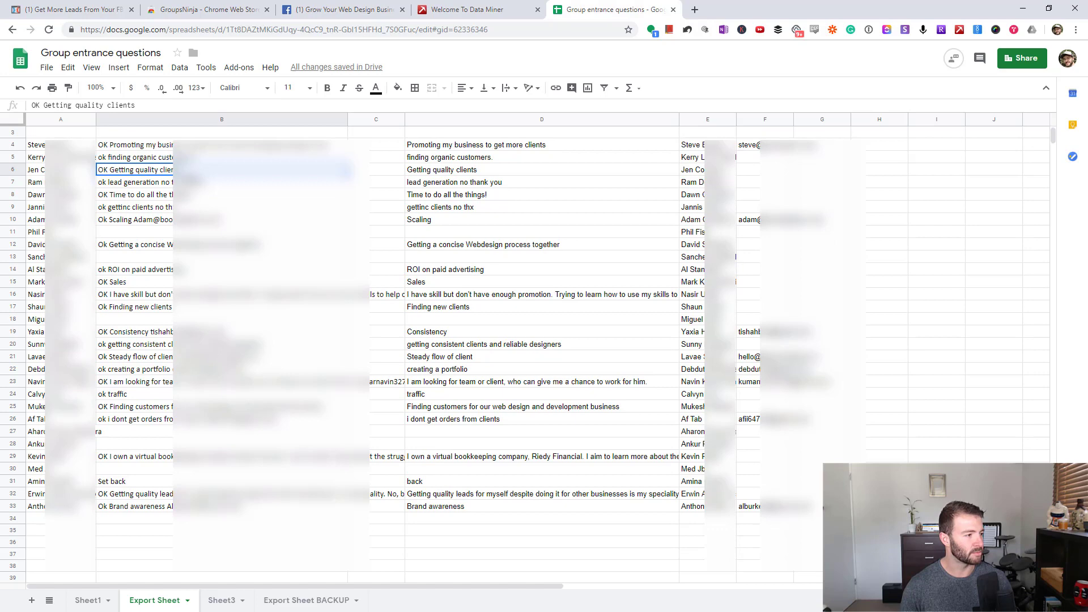
pyautogui.scroll(1, 187, 199)
pyautogui.click(36, 168)
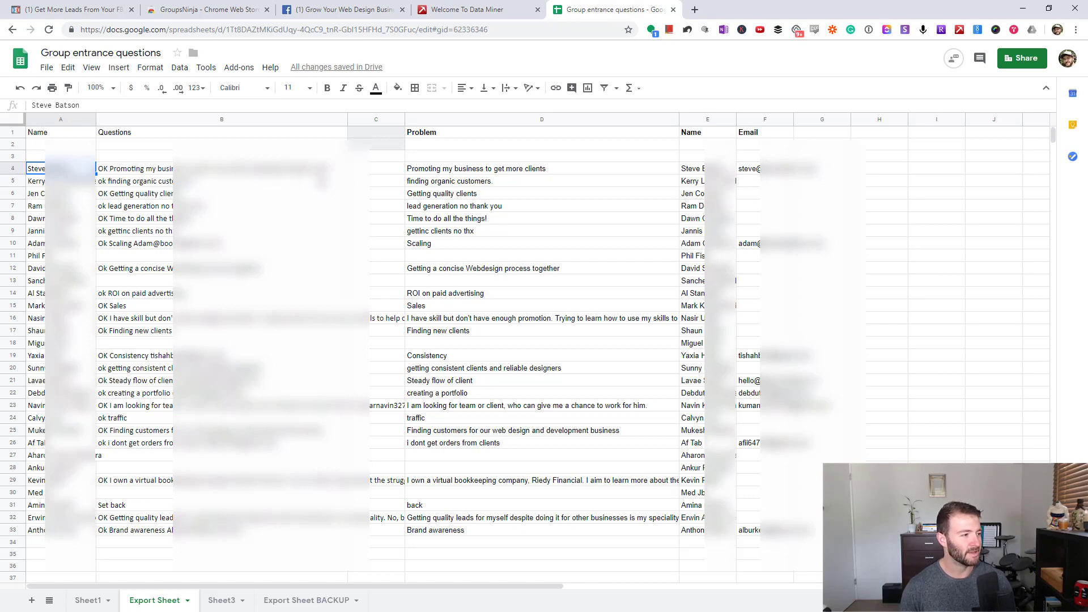
# - Delete the empty row 3 so the first request sits directly below the headers
pyautogui.rightClick(15, 158)
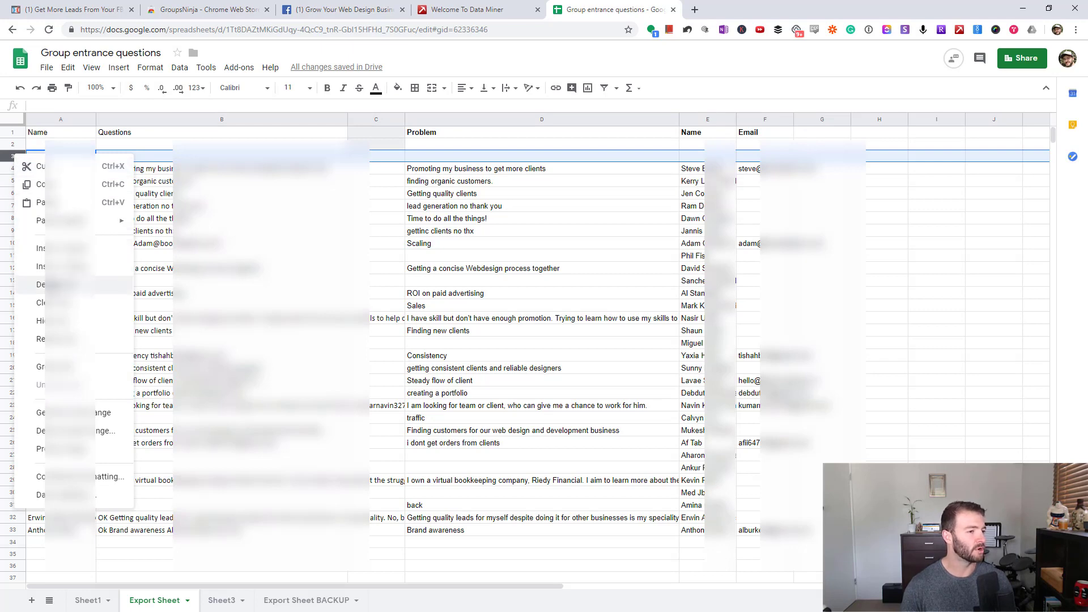
pyautogui.click(114, 285)
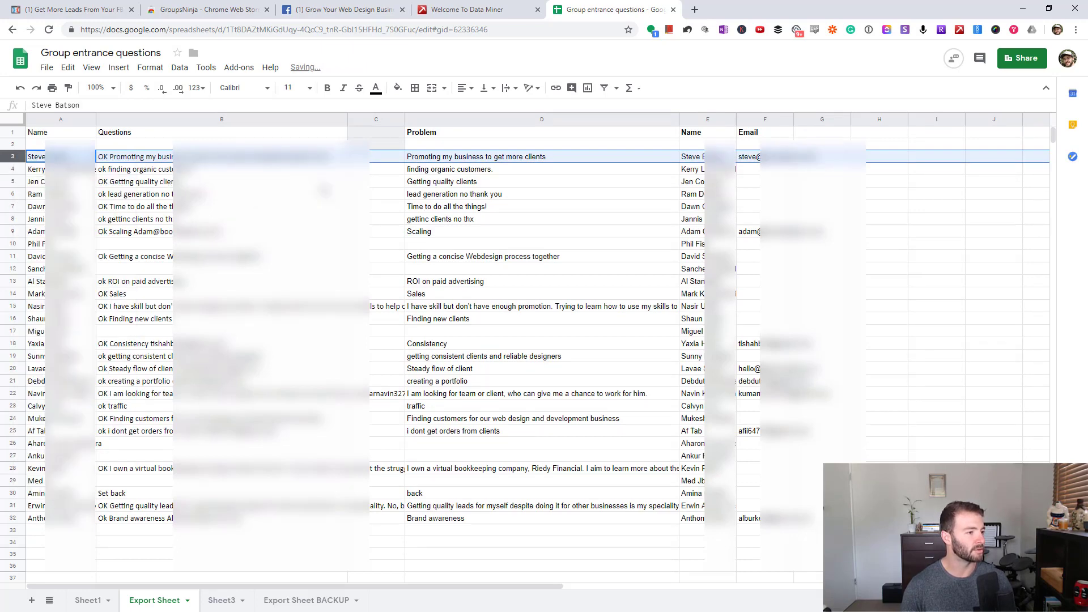
pyautogui.click(262, 182)
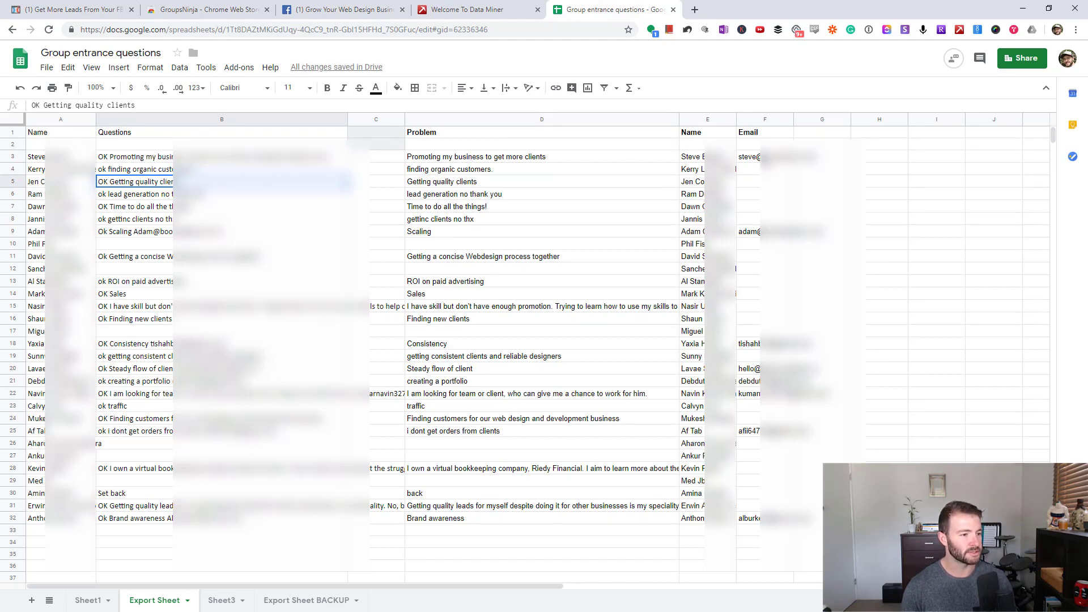
# - Check the Problem formula in D3 and re-confirm the Email formula in F3
pyautogui.click(462, 160)
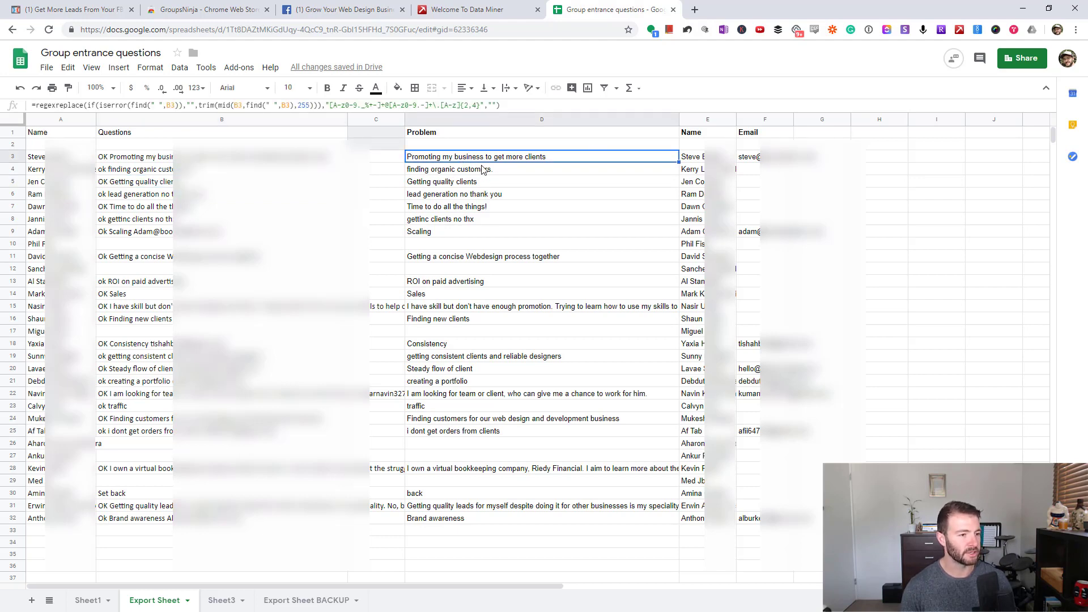
pyautogui.click(762, 159)
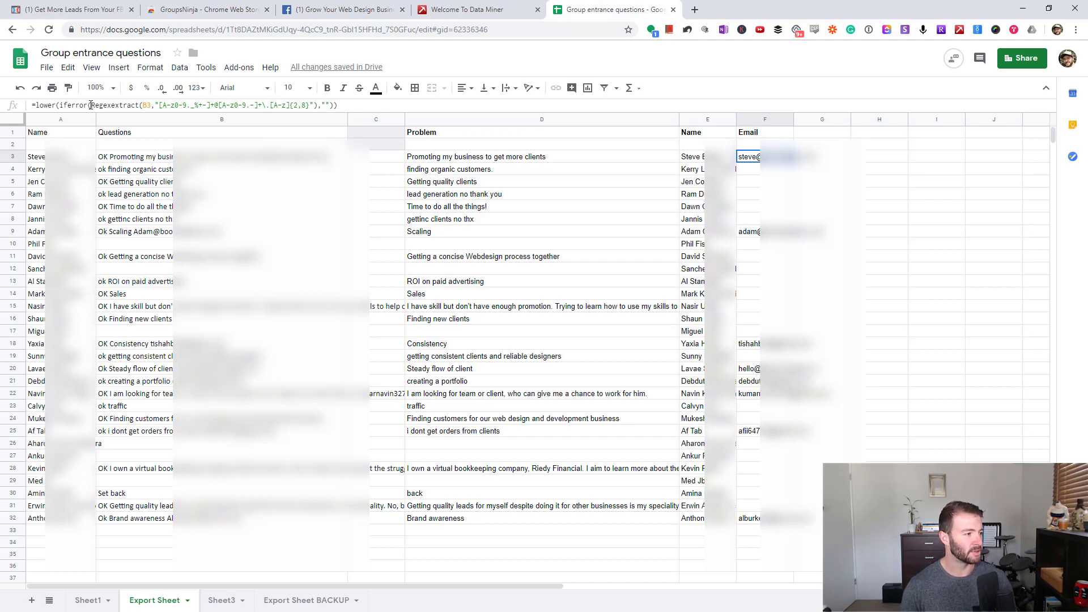
pyautogui.click(348, 104)
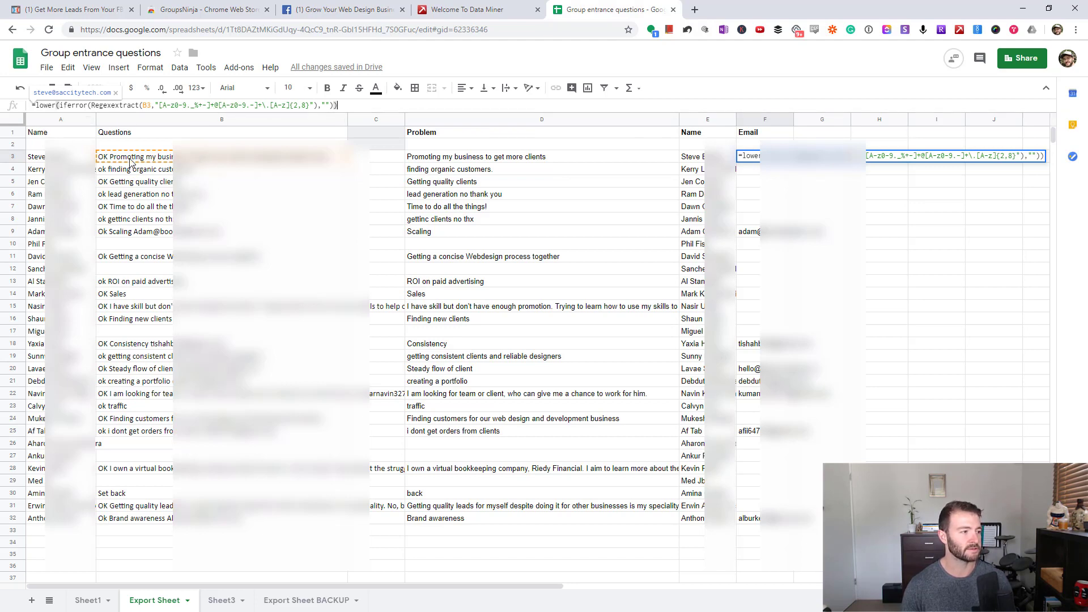
pyautogui.press('Return')
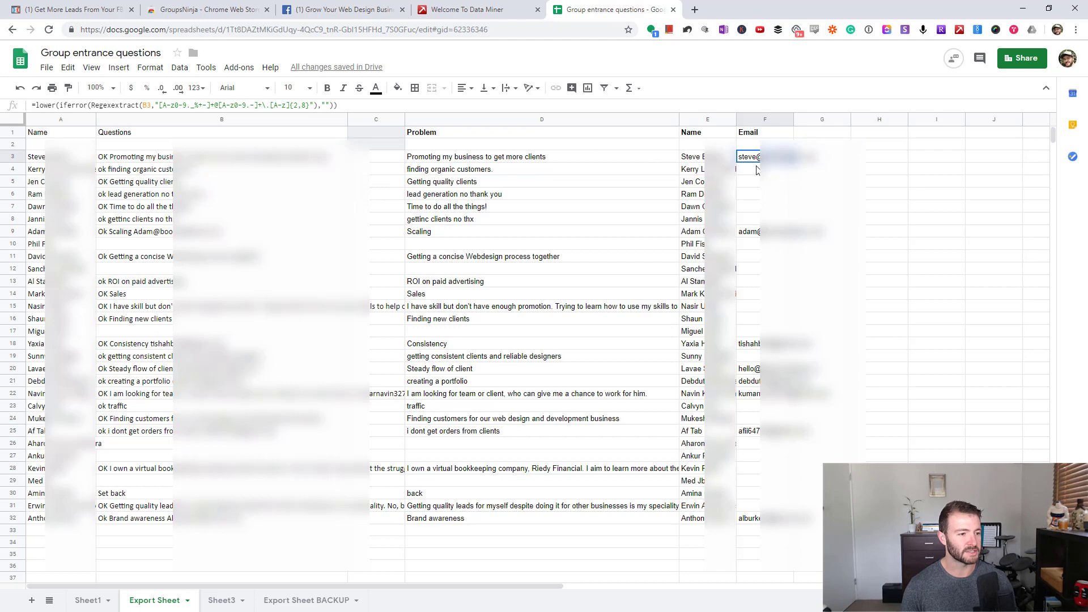
pyautogui.moveTo(758, 172); pyautogui.dragTo(750, 225)
# - Leave the D3 problem formula unchanged and copy the Problem, Name and Email results D3:F32
pyautogui.click(693, 223)
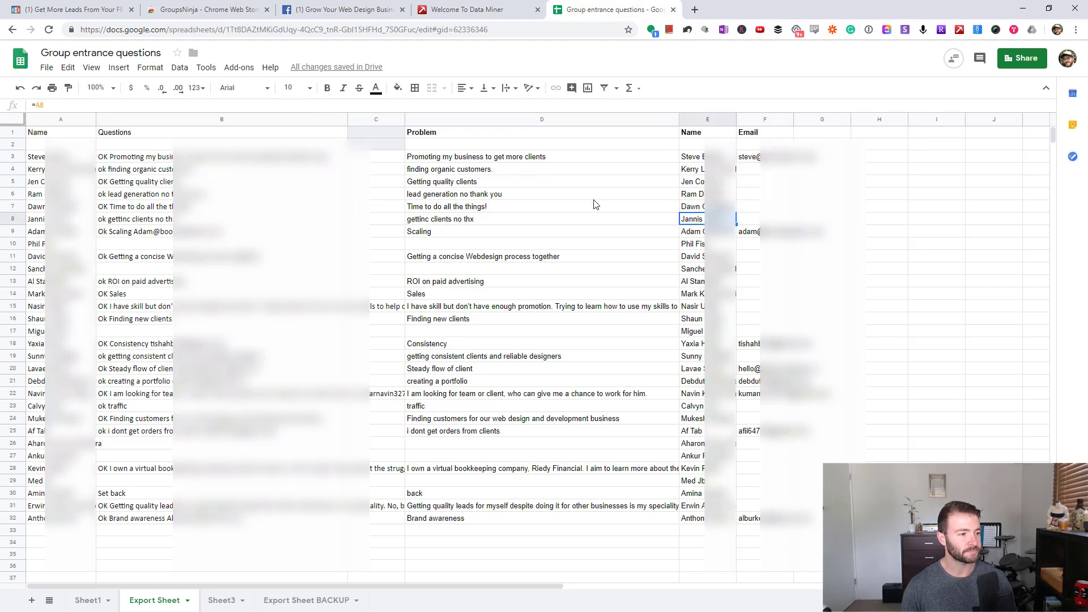
pyautogui.click(473, 159)
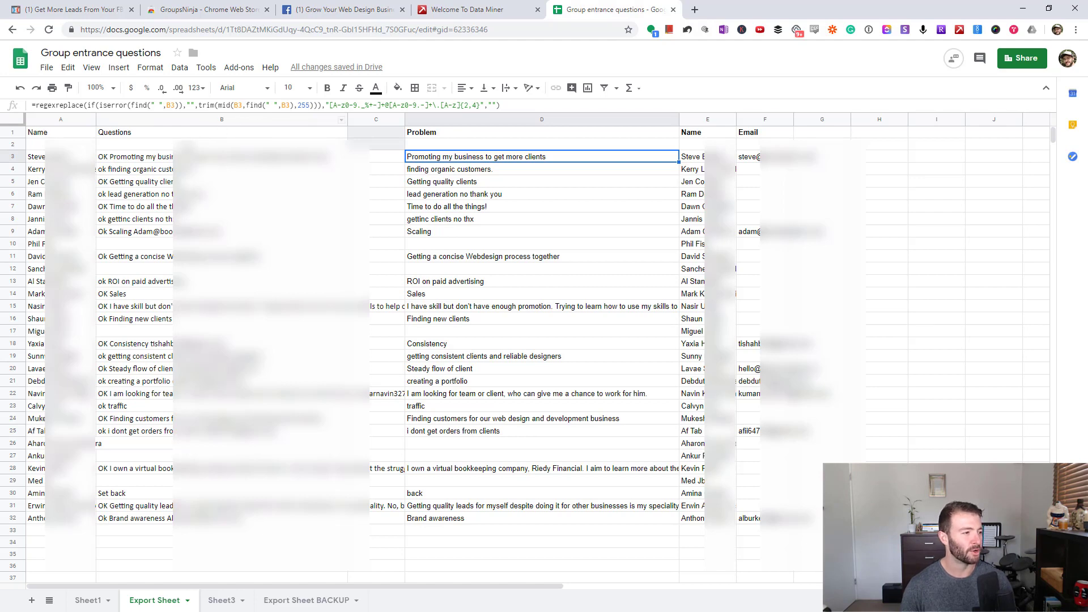
pyautogui.moveTo(218, 107); pyautogui.dragTo(317, 107)
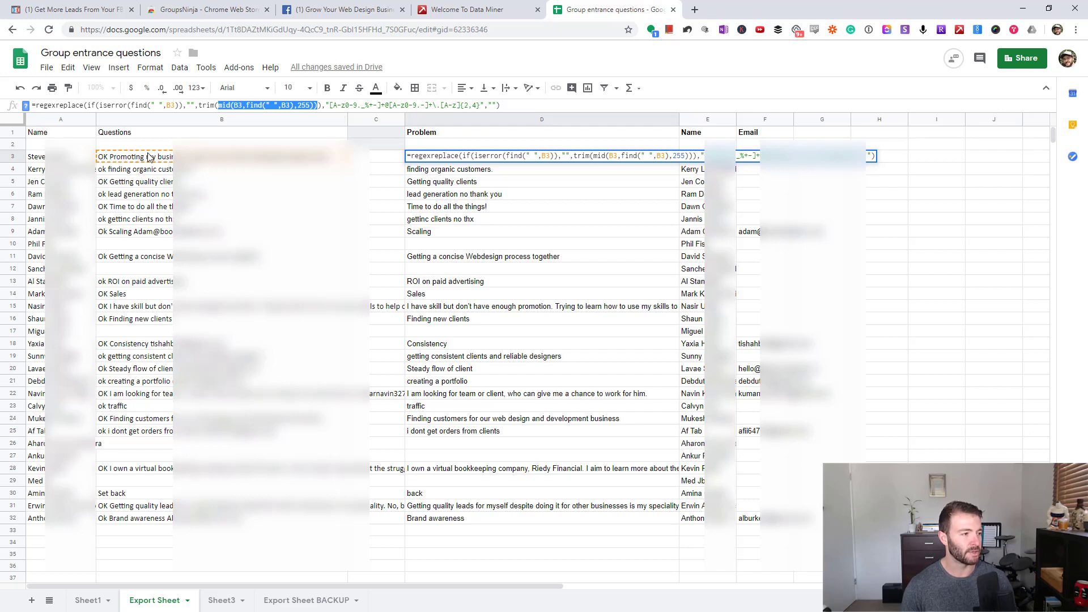
pyautogui.click(324, 106)
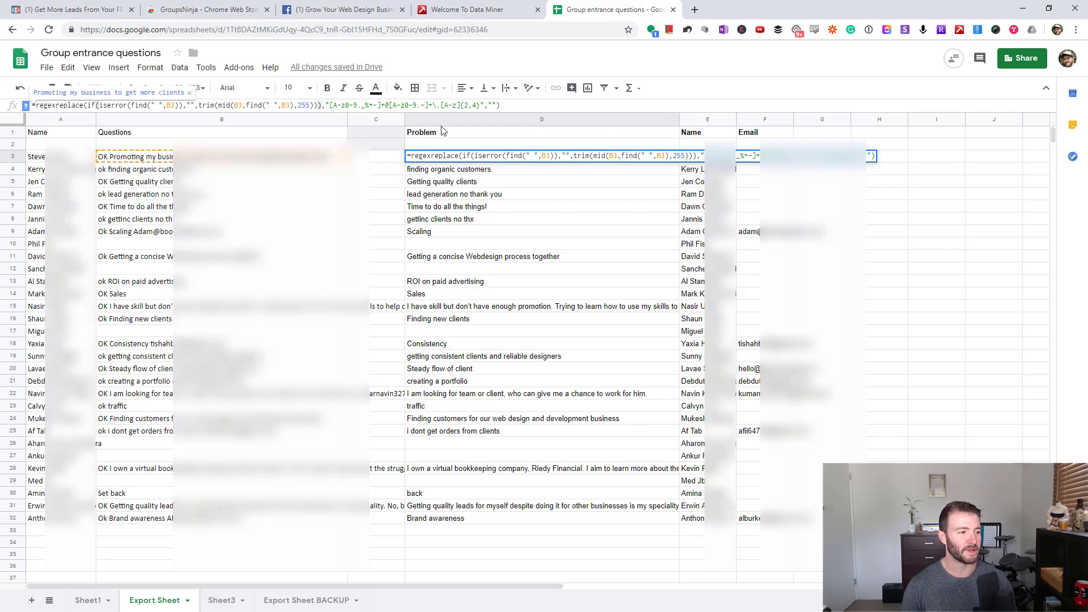
pyautogui.press('Escape')
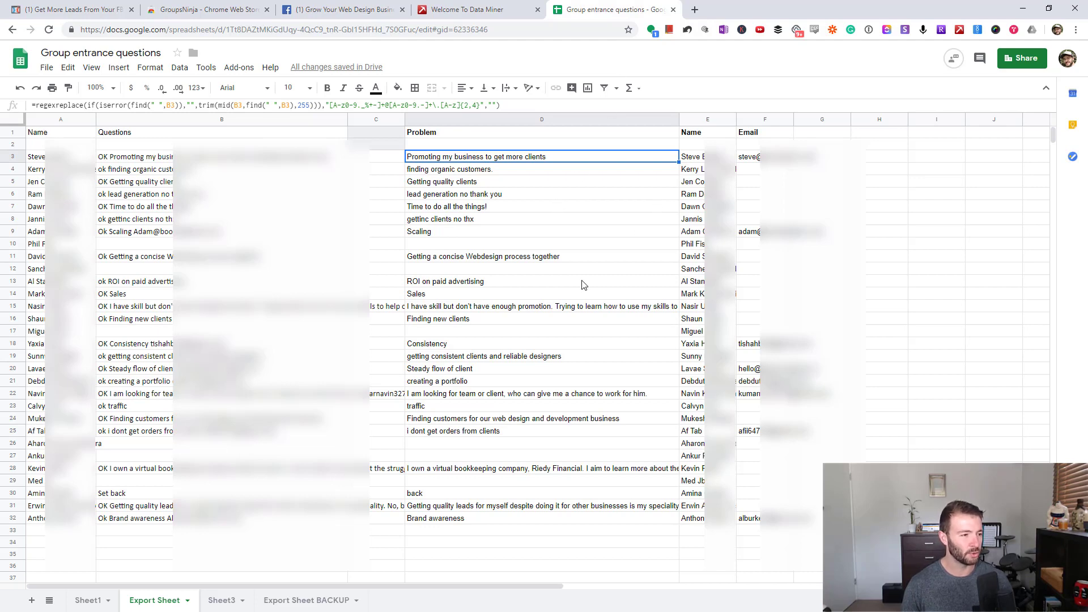
pyautogui.moveTo(479, 158); pyautogui.dragTo(758, 515)
pyautogui.hotkey('ctrl', 'c')
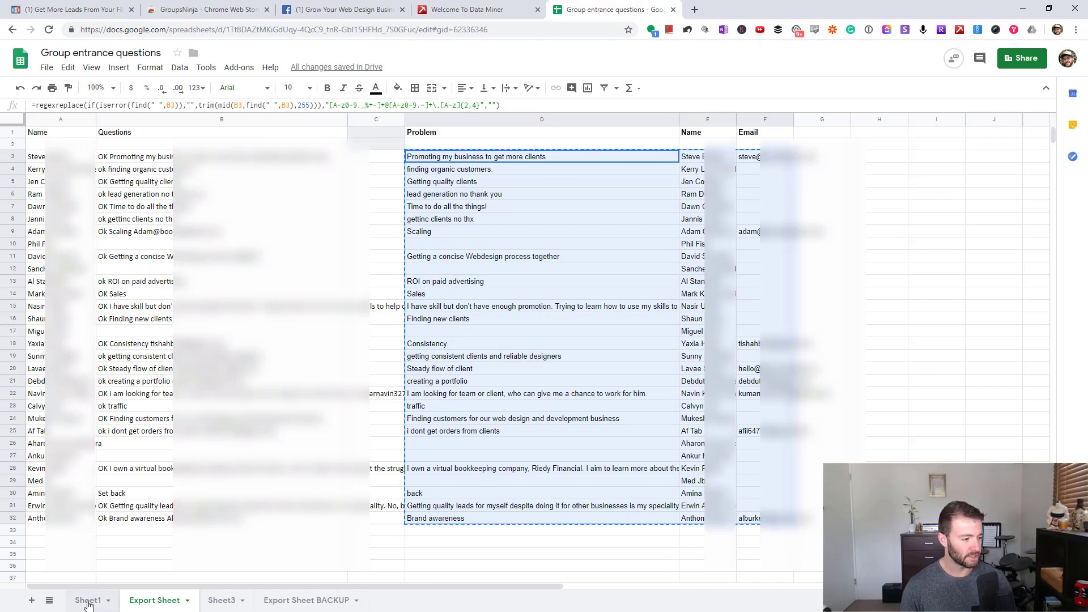
# - Go to Sheet1 and locate the first empty row below the master list, near row 3381
pyautogui.click(88, 604)
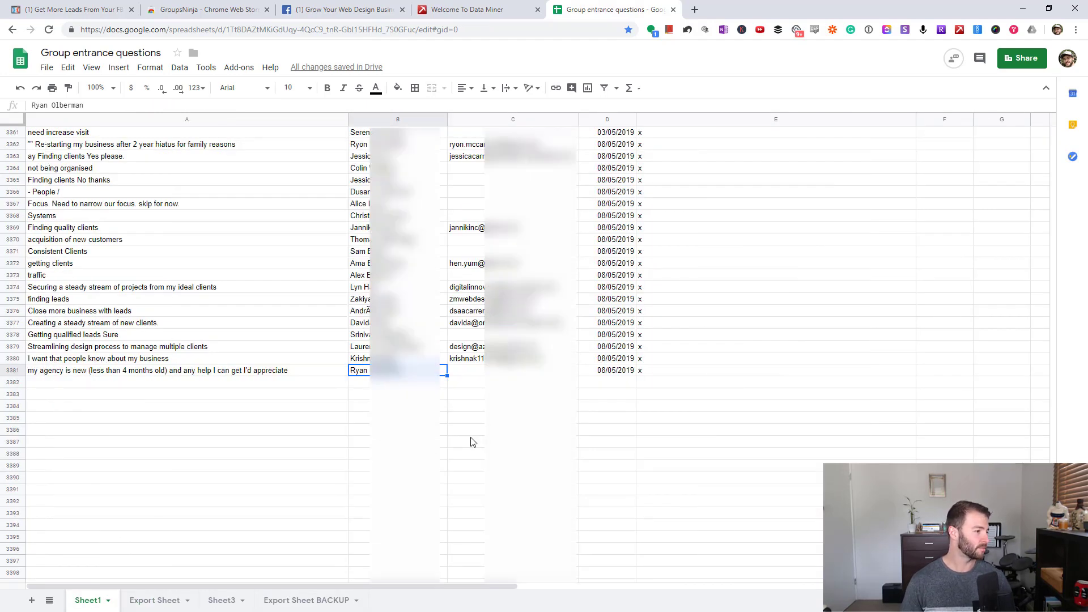
pyautogui.click(56, 383)
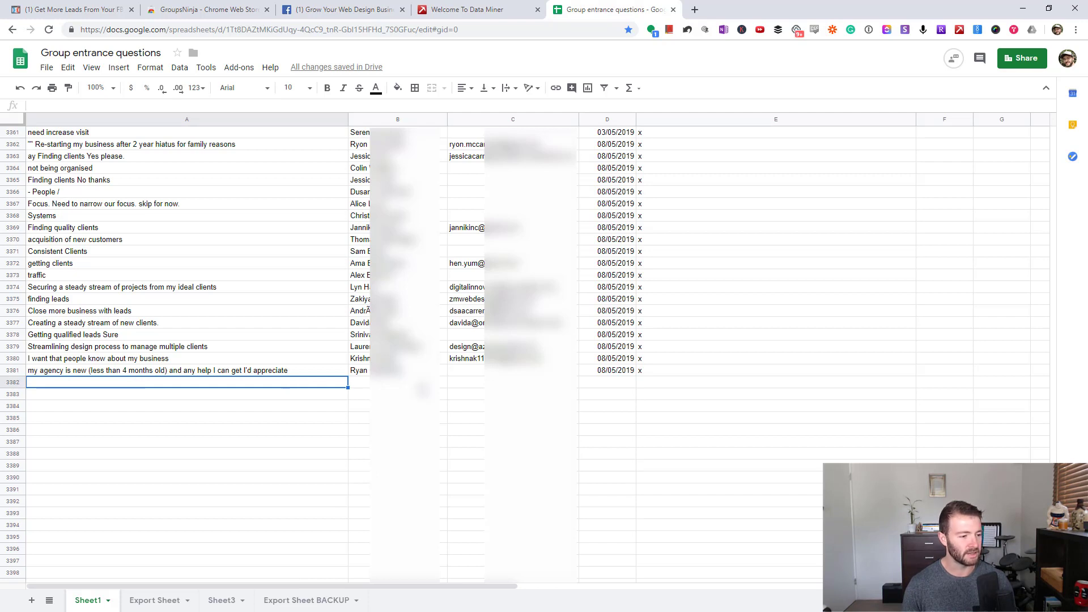
pyautogui.click(644, 372)
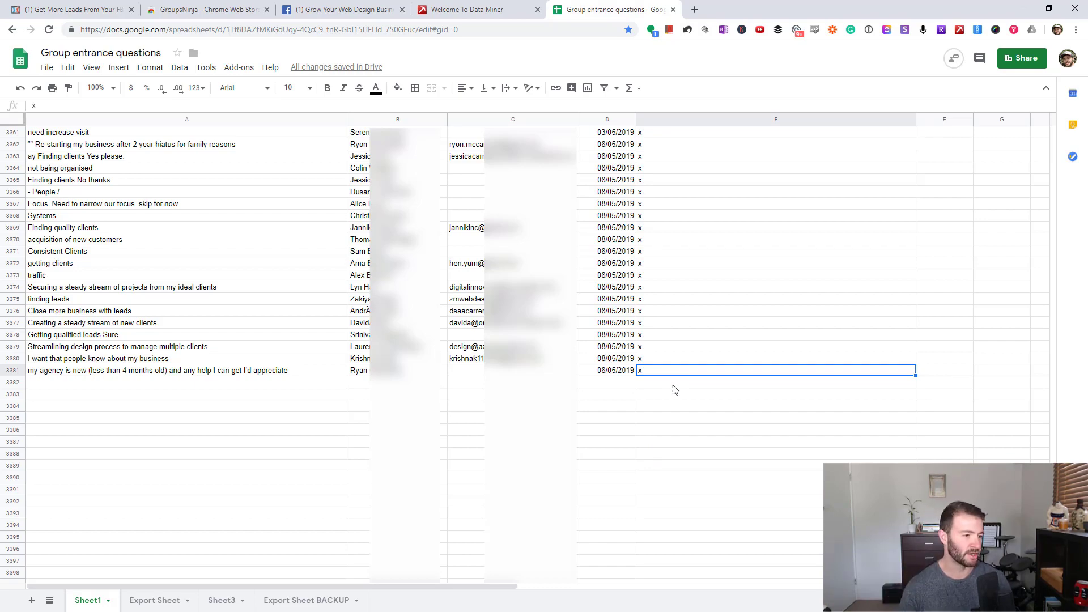
pyautogui.scroll(6, 674, 385)
pyautogui.scroll(-3, 674, 362)
pyautogui.scroll(1, 675, 348)
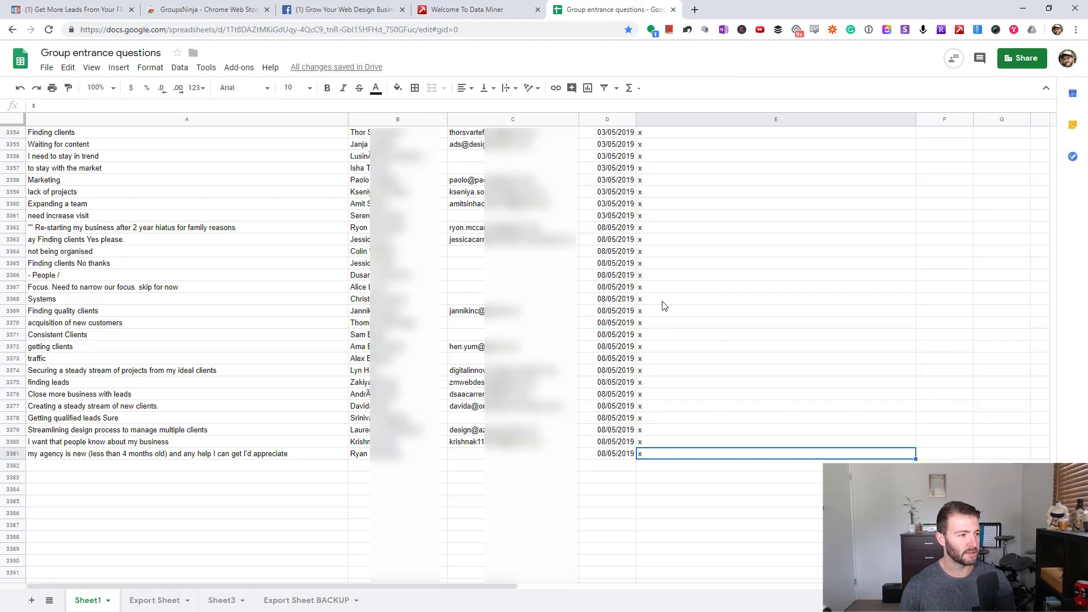
# - Glance at Data Miner's saved recipes on Facebook, then return to the spreadsheet's Export Sheet
pyautogui.click(341, 8)
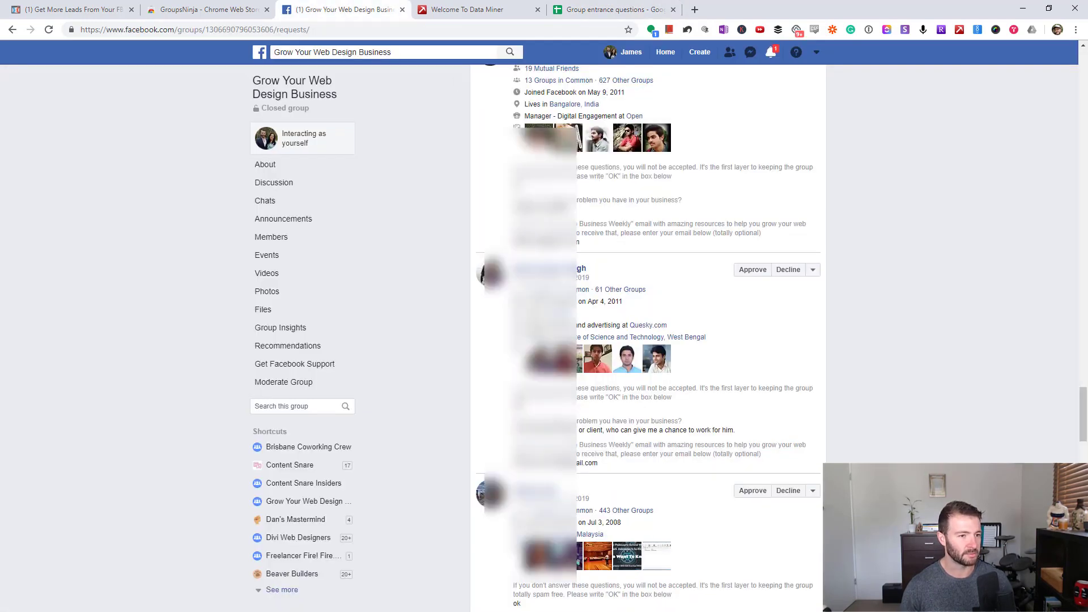
pyautogui.click(959, 30)
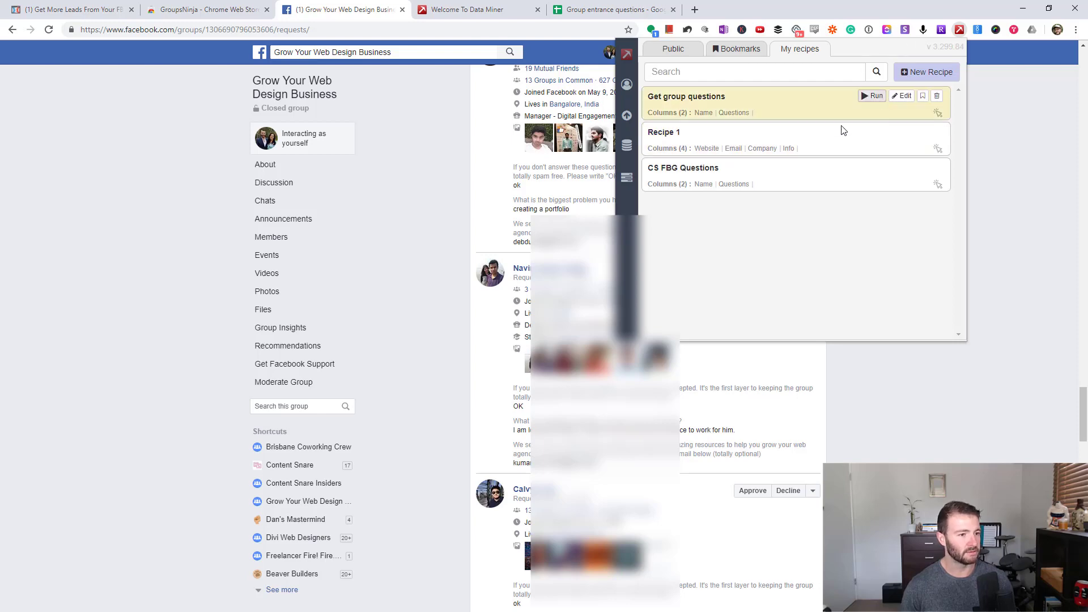
pyautogui.click(927, 405)
pyautogui.click(612, 10)
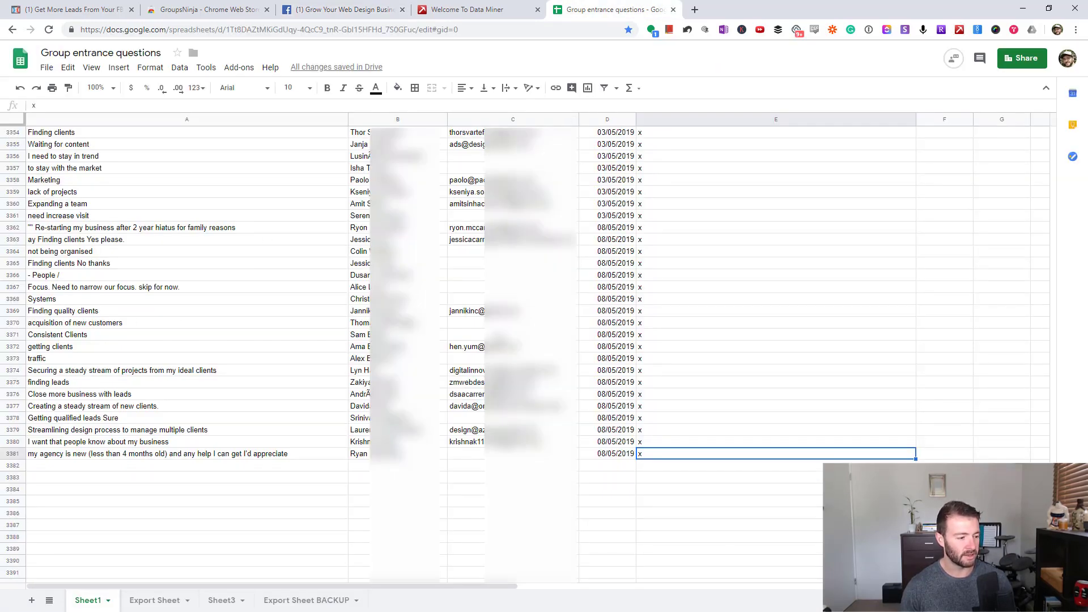
pyautogui.click(309, 600)
pyautogui.click(225, 604)
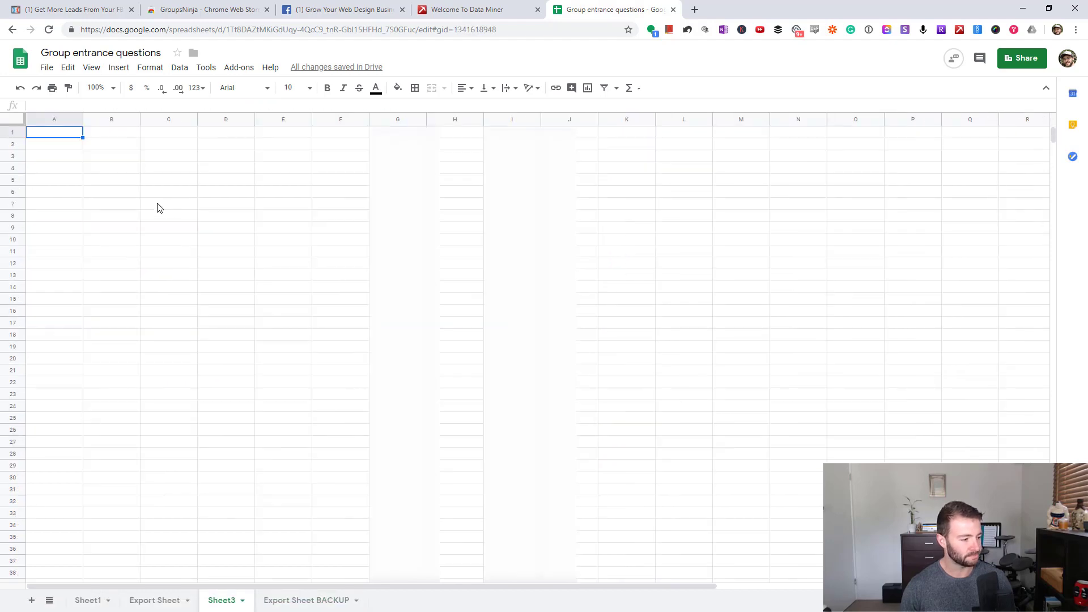
pyautogui.click(154, 600)
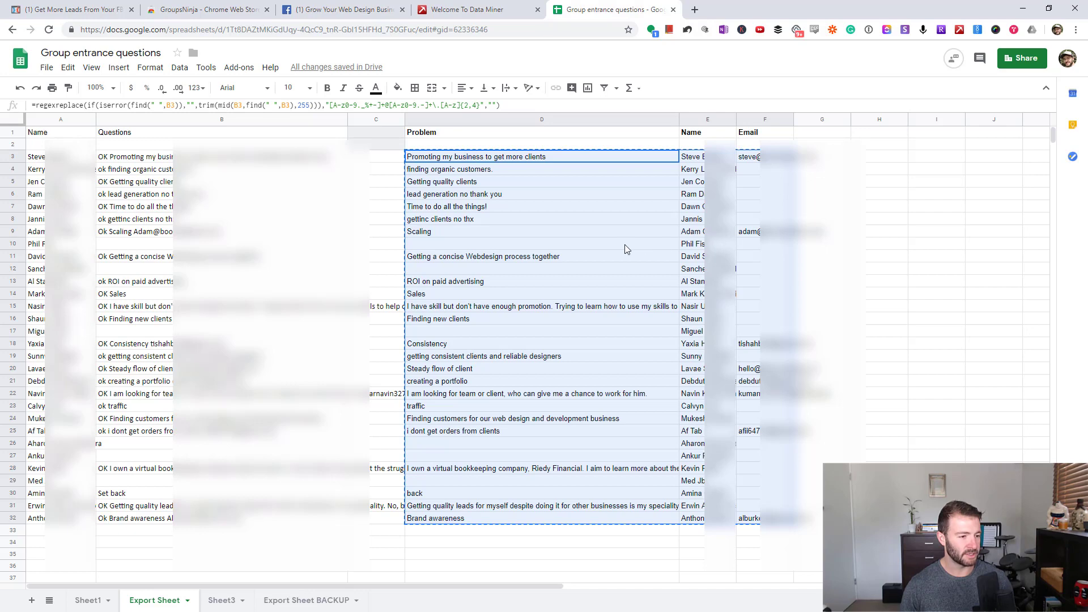